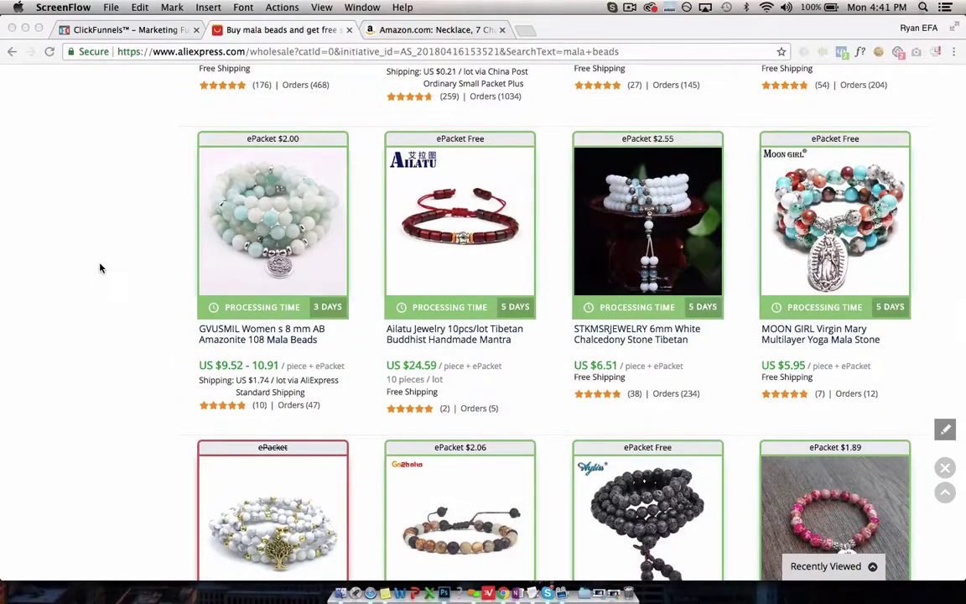
# - Look over the mala bead listings from mid-page back to the first row of the search results
pyautogui.scroll(3, 100, 267)
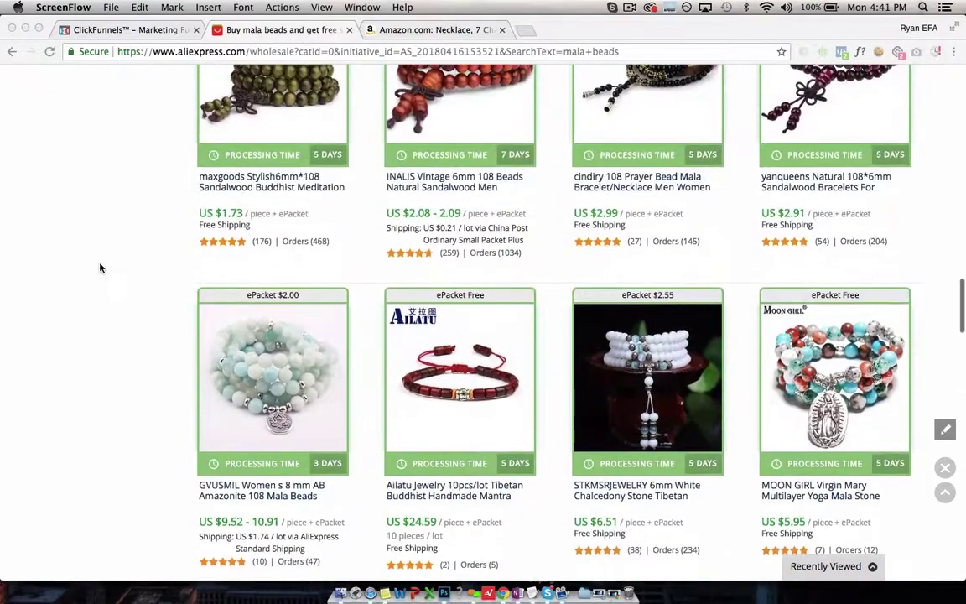
pyautogui.scroll(5, 100, 267)
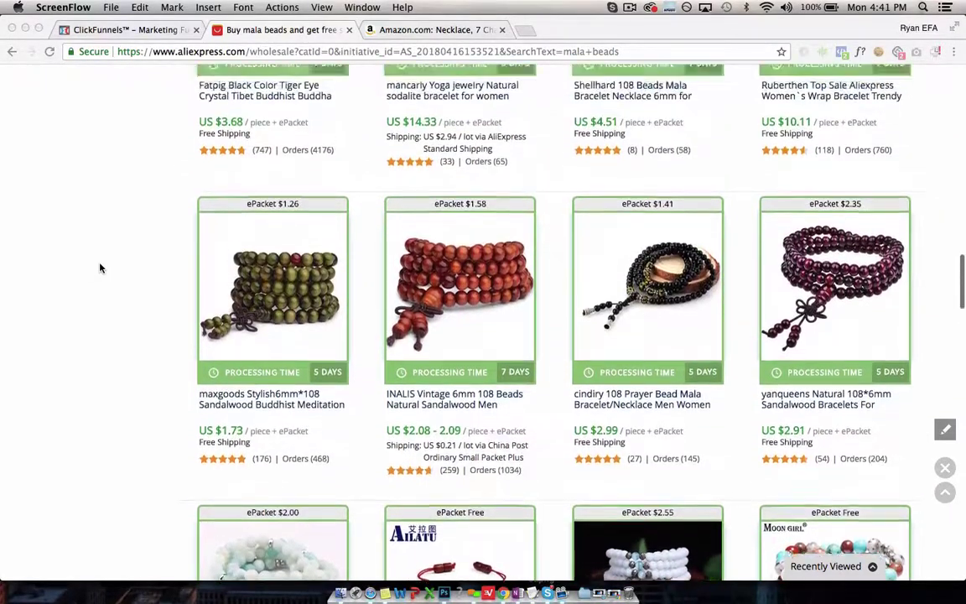
pyautogui.scroll(1, 99, 267)
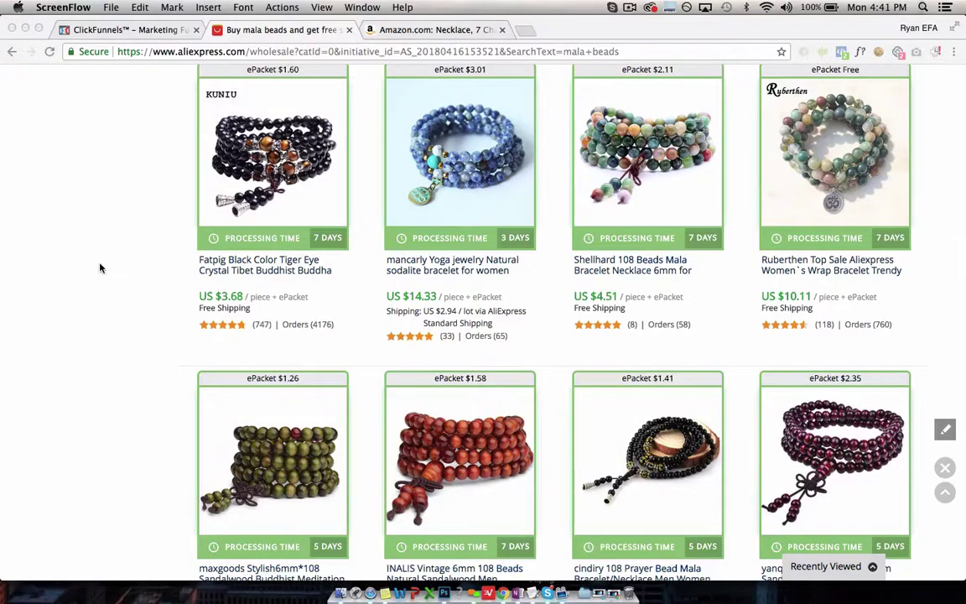
pyautogui.scroll(4, 100, 267)
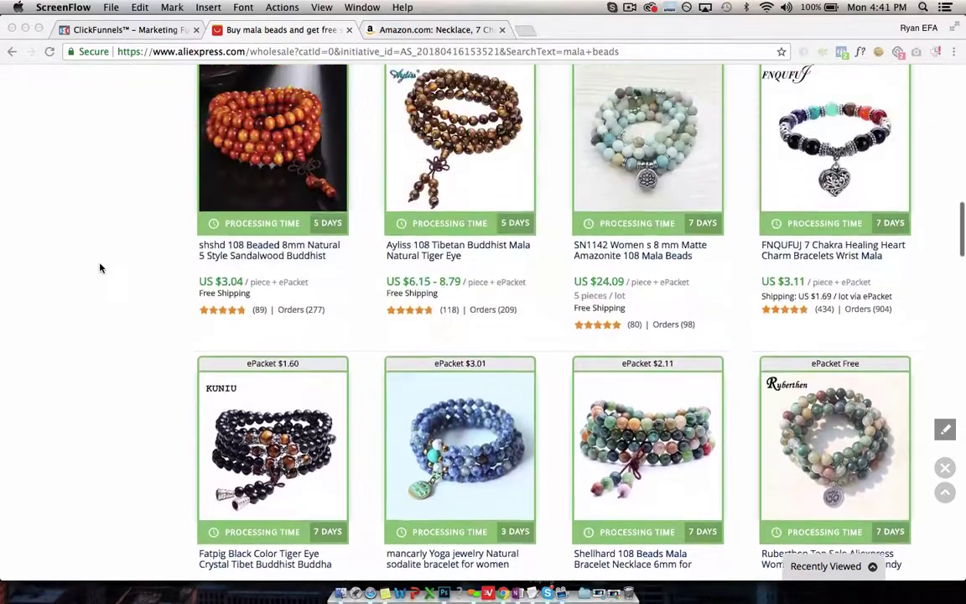
pyautogui.scroll(12, 100, 267)
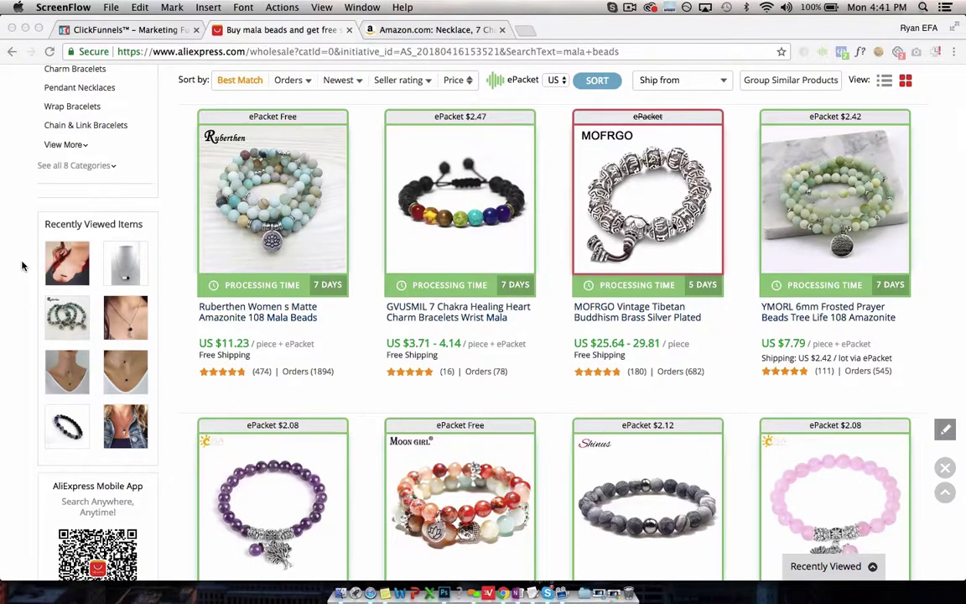
pyautogui.scroll(1, 22, 265)
# - Browse further down the mala bead results, comparing the bracelet designs, prices, ratings and order counts
pyautogui.scroll(-10, 650, 415)
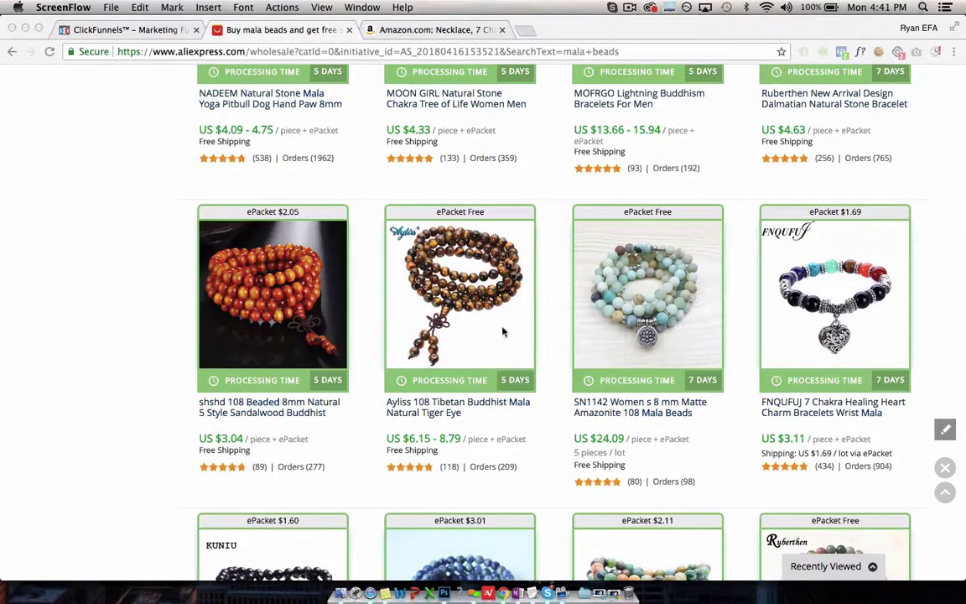
pyautogui.scroll(-5, 84, 284)
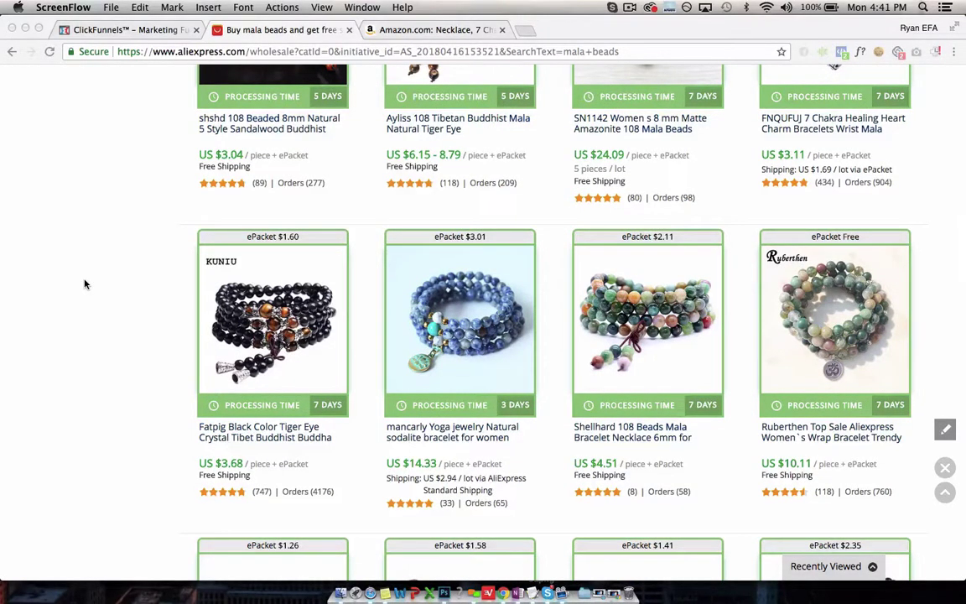
pyautogui.scroll(-3, 84, 284)
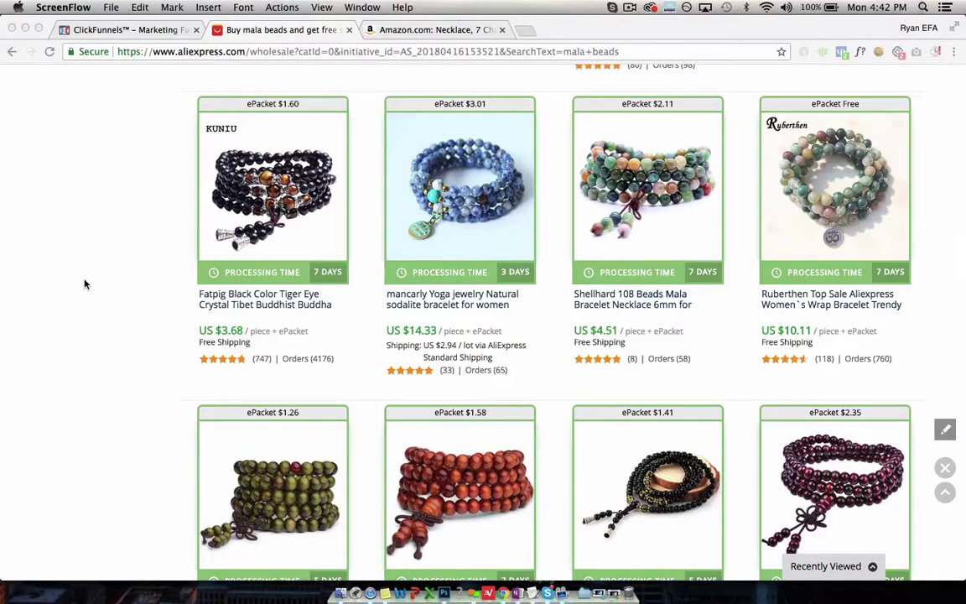
pyautogui.scroll(-5, 84, 284)
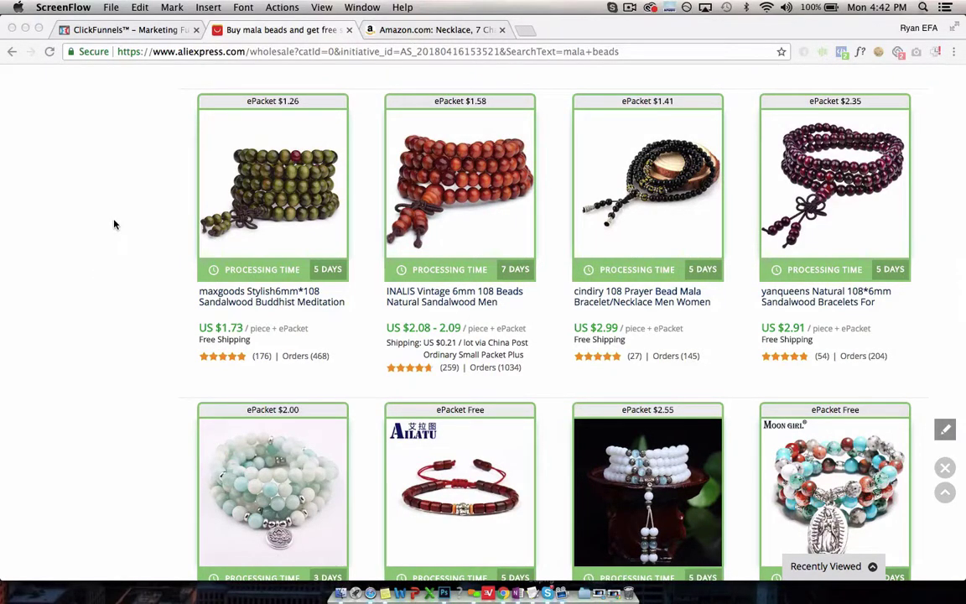
pyautogui.scroll(-3, 115, 224)
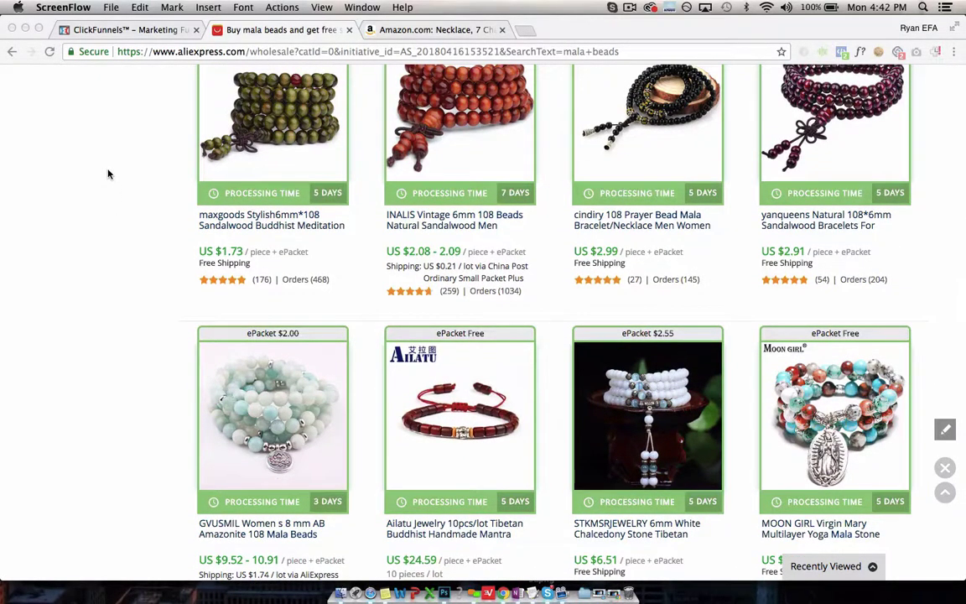
pyautogui.scroll(-9, 108, 173)
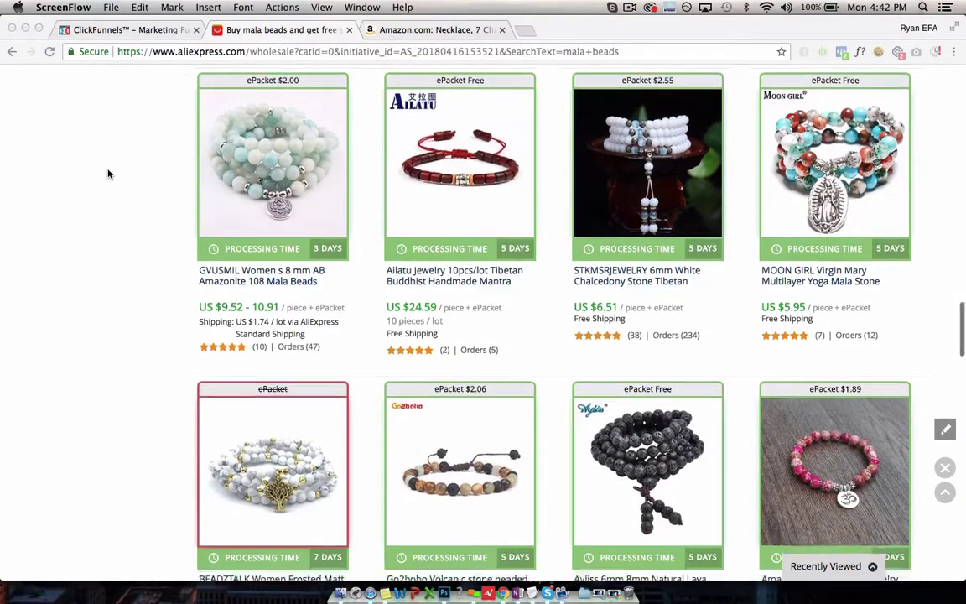
pyautogui.scroll(-20, 107, 173)
pyautogui.scroll(-20, 107, 174)
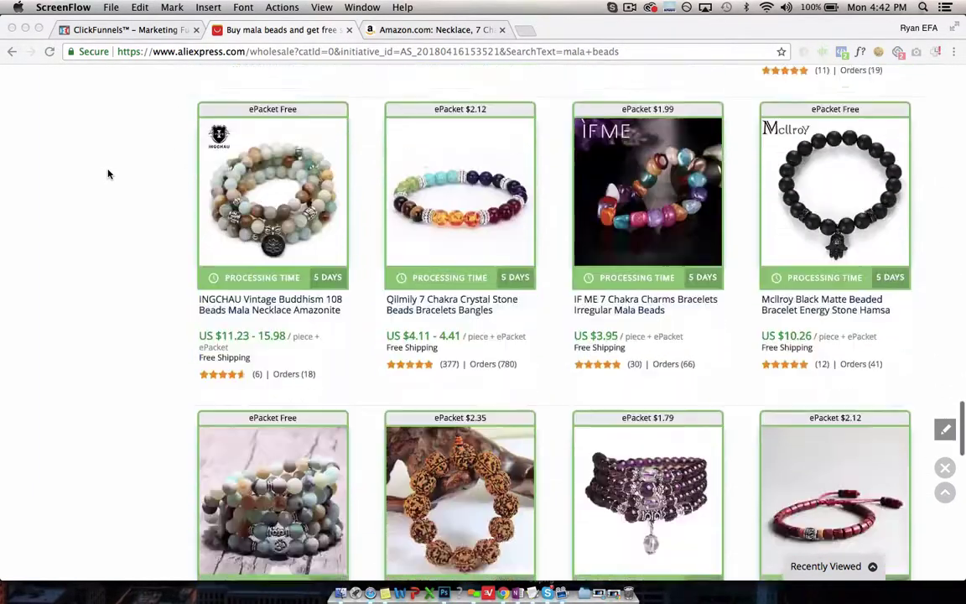
pyautogui.scroll(20, 107, 174)
pyautogui.scroll(-2, 107, 174)
pyautogui.scroll(-12, 107, 173)
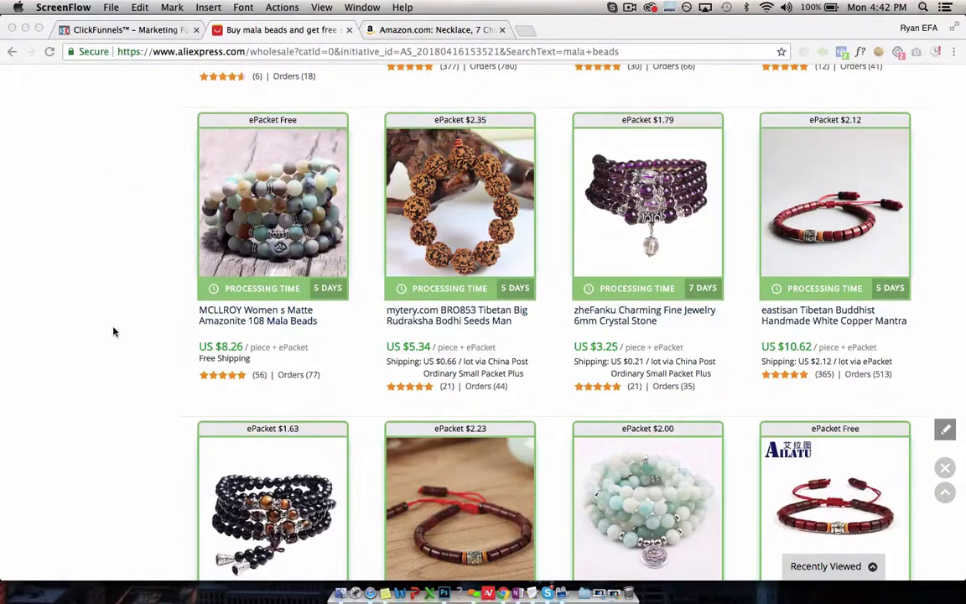
pyautogui.scroll(-20, 114, 331)
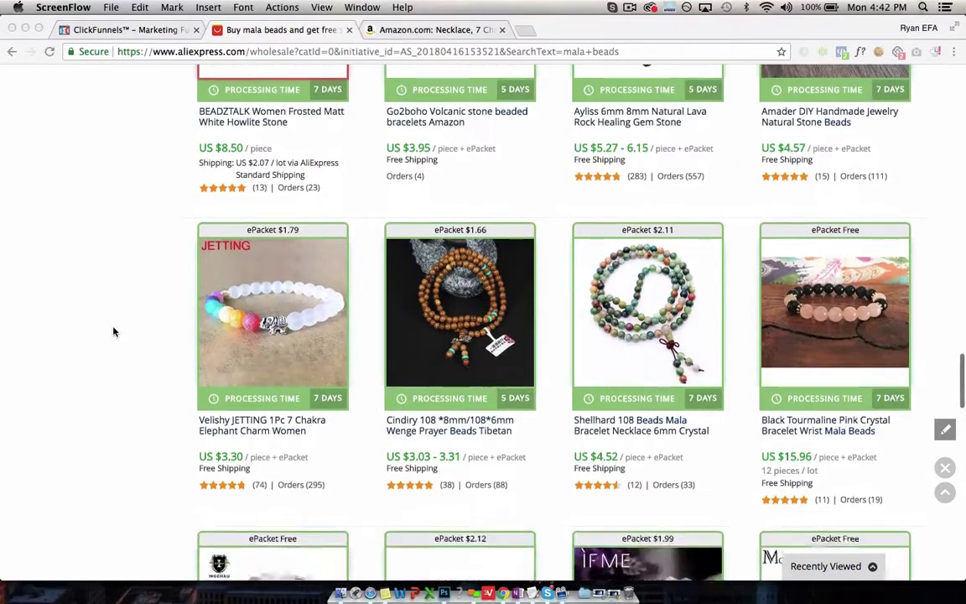
pyautogui.scroll(-5, 114, 332)
# - Review the mala bead listings again from the lower rows back to the CSJA and MOON GIRL bracelets
pyautogui.scroll(10, 114, 331)
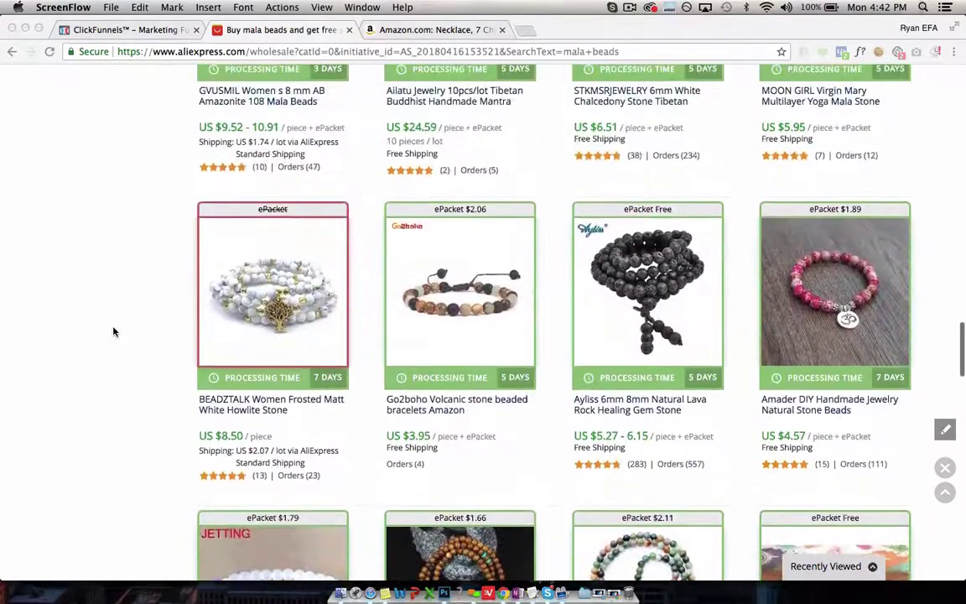
pyautogui.scroll(8, 114, 332)
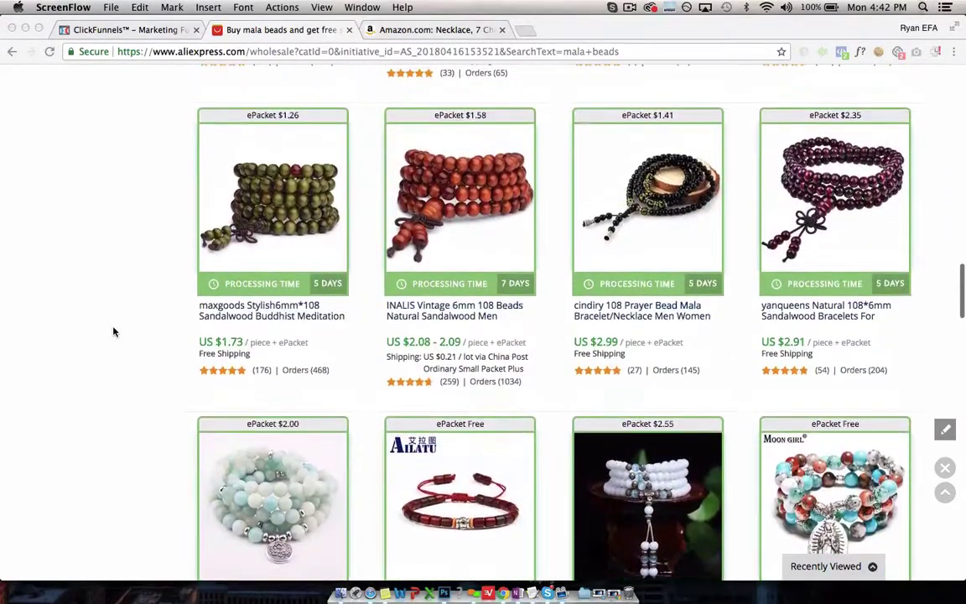
pyautogui.scroll(10, 114, 332)
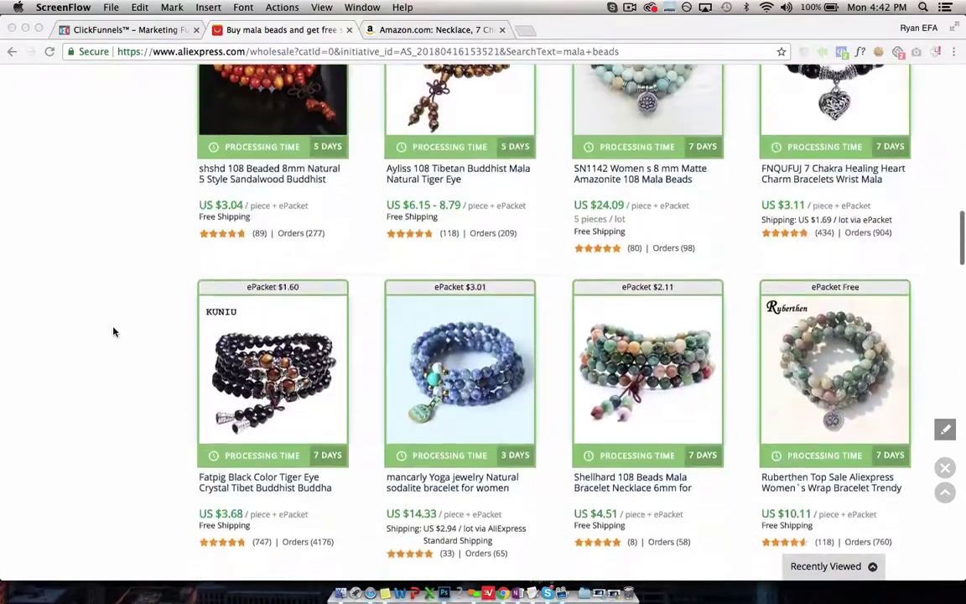
pyautogui.scroll(8, 114, 332)
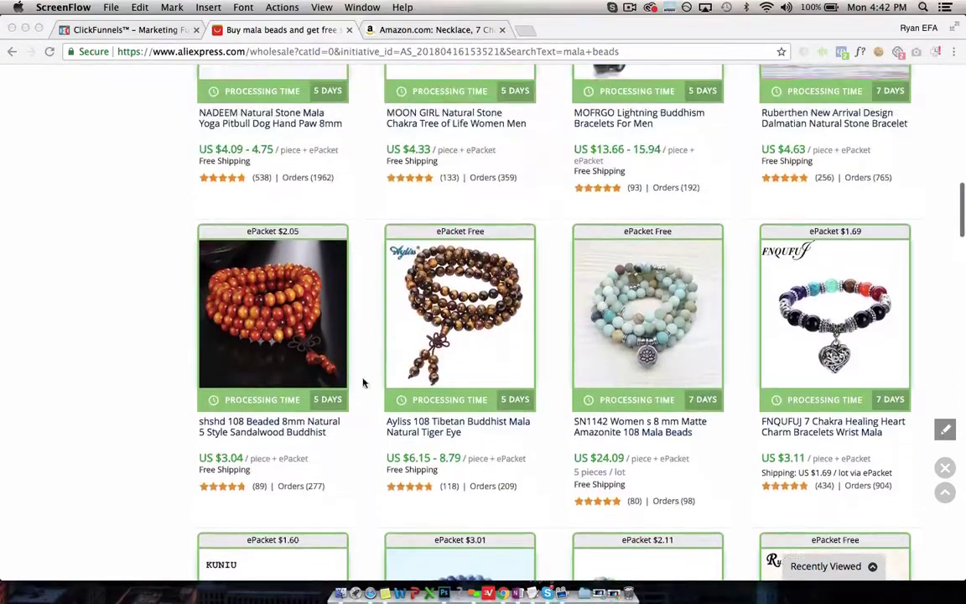
pyautogui.scroll(12, 127, 394)
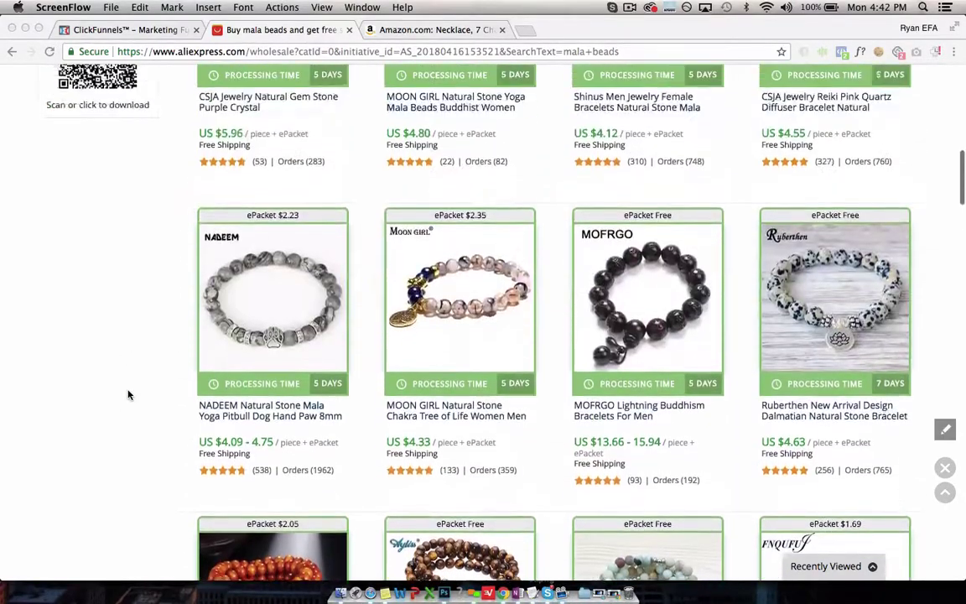
pyautogui.scroll(1, 127, 394)
pyautogui.scroll(1, 24, 298)
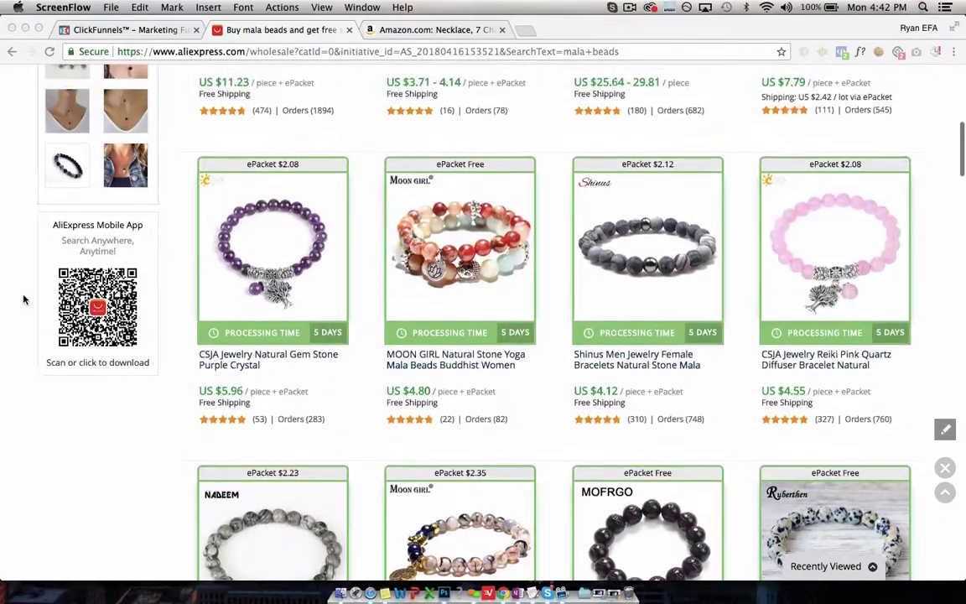
pyautogui.scroll(1, 23, 299)
# - Examine the first three rows of mala bead bracelets for style, price and order count, ending at the page header
pyautogui.scroll(-5, 23, 299)
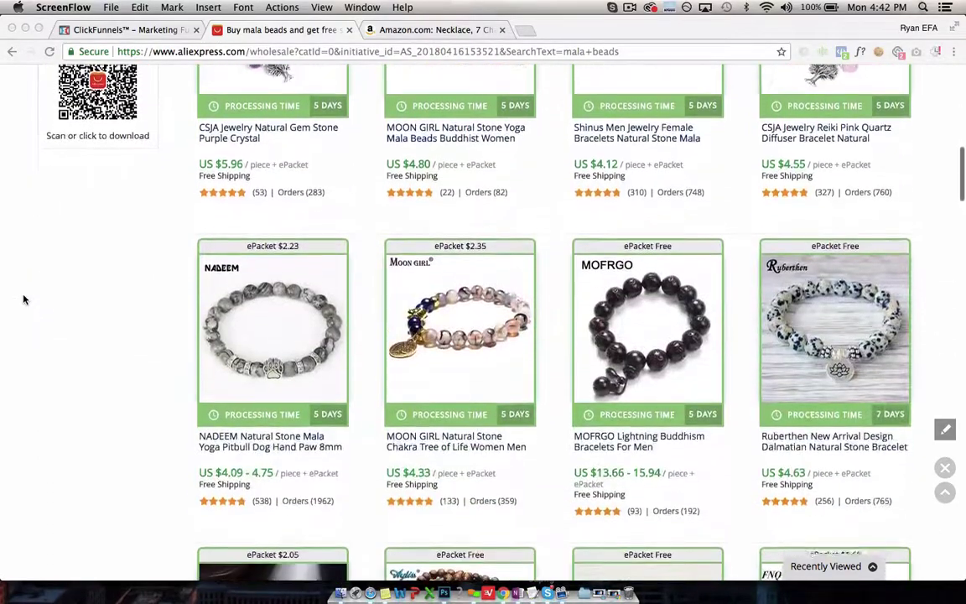
pyautogui.scroll(-1, 23, 300)
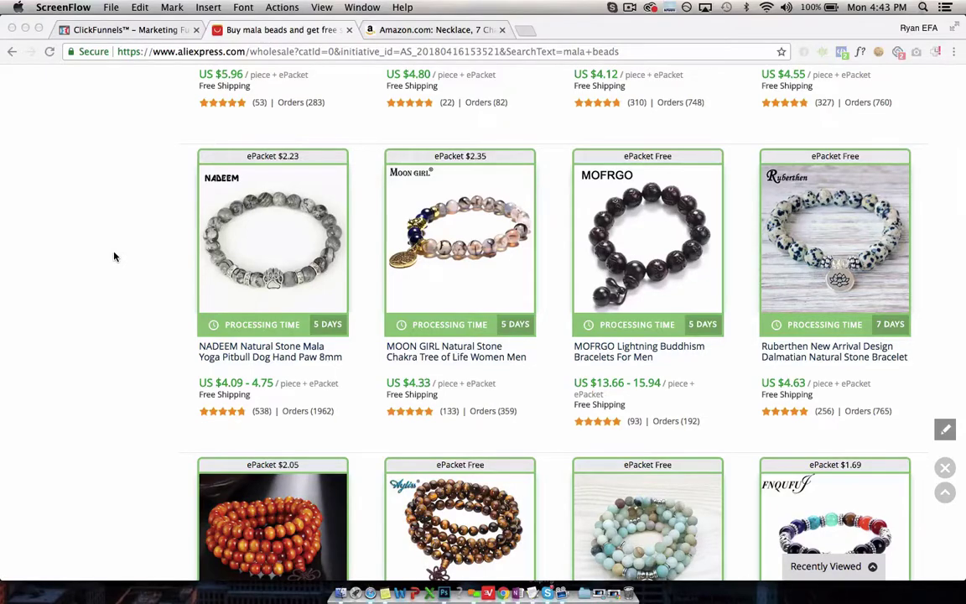
pyautogui.scroll(3, 115, 257)
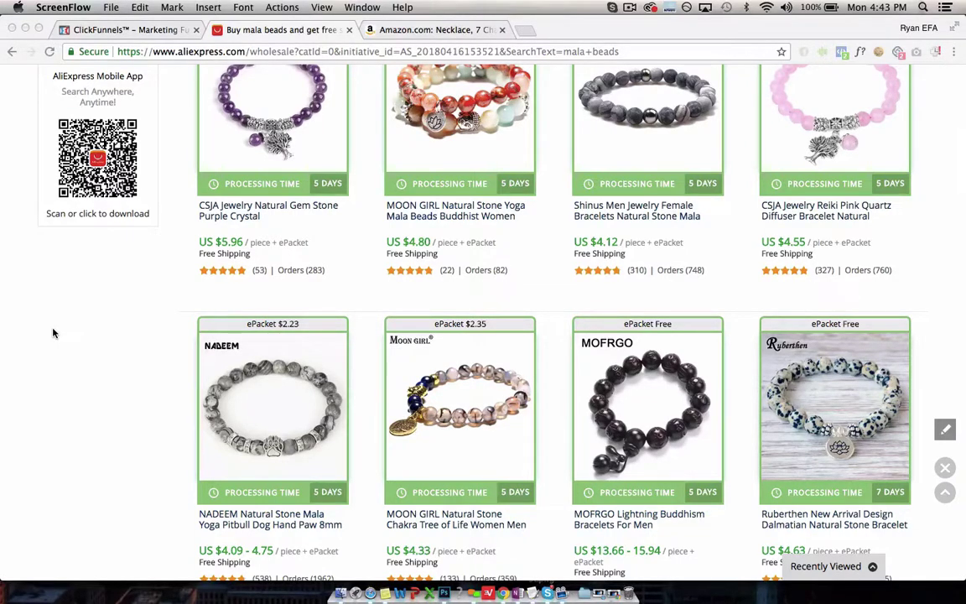
pyautogui.scroll(2, 53, 333)
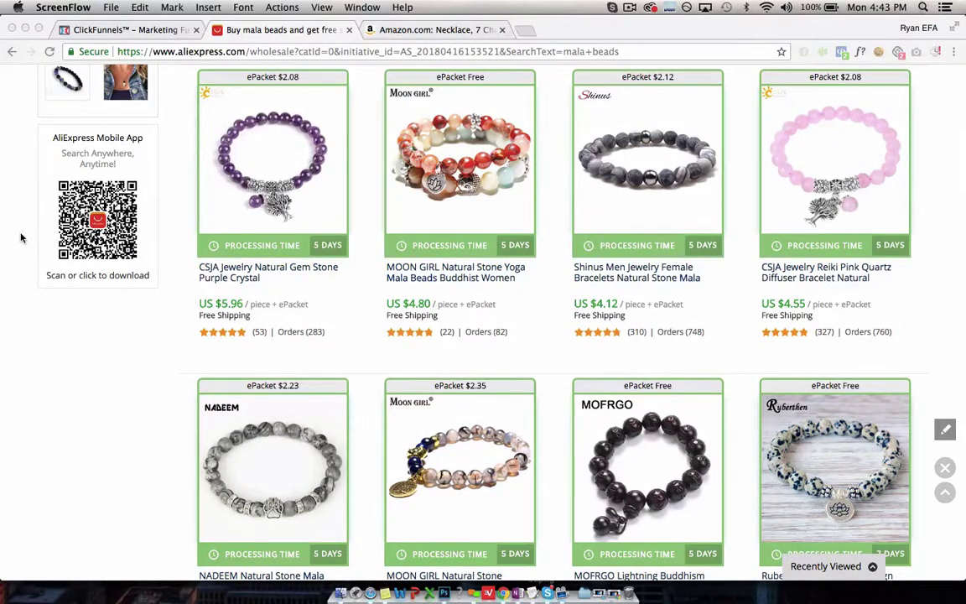
pyautogui.scroll(4, 21, 237)
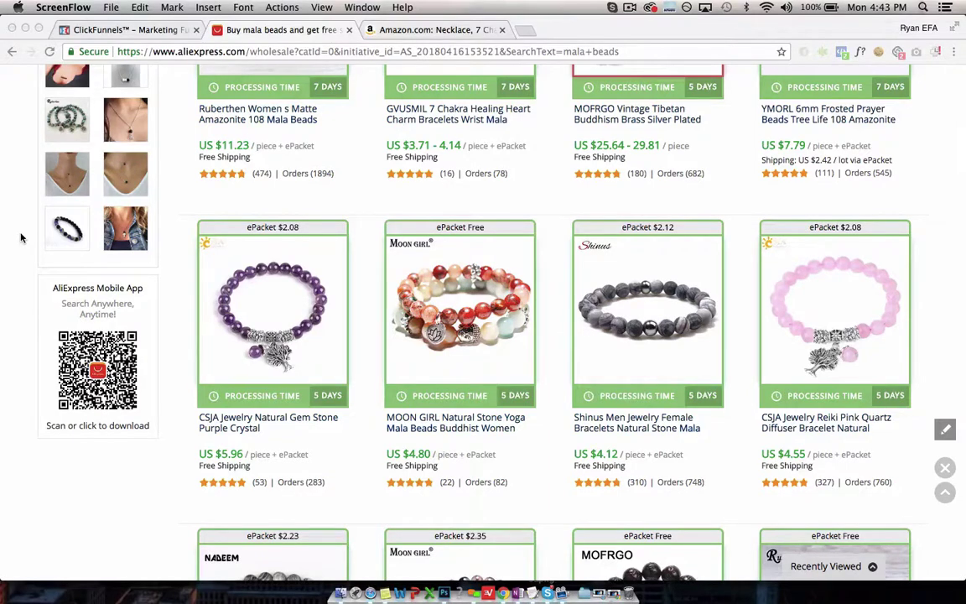
pyautogui.scroll(2, 21, 237)
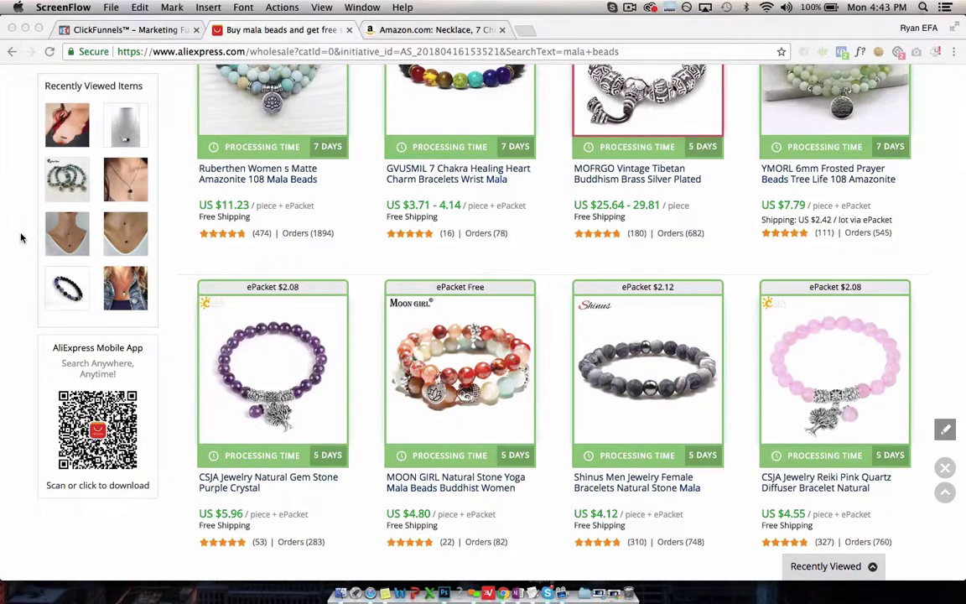
pyautogui.scroll(1, 21, 237)
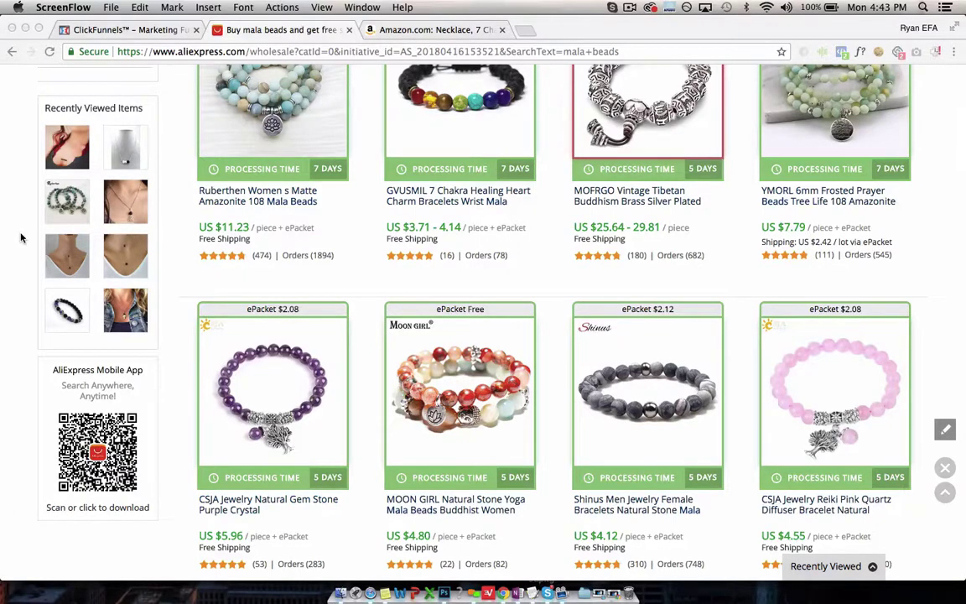
pyautogui.scroll(2, 21, 238)
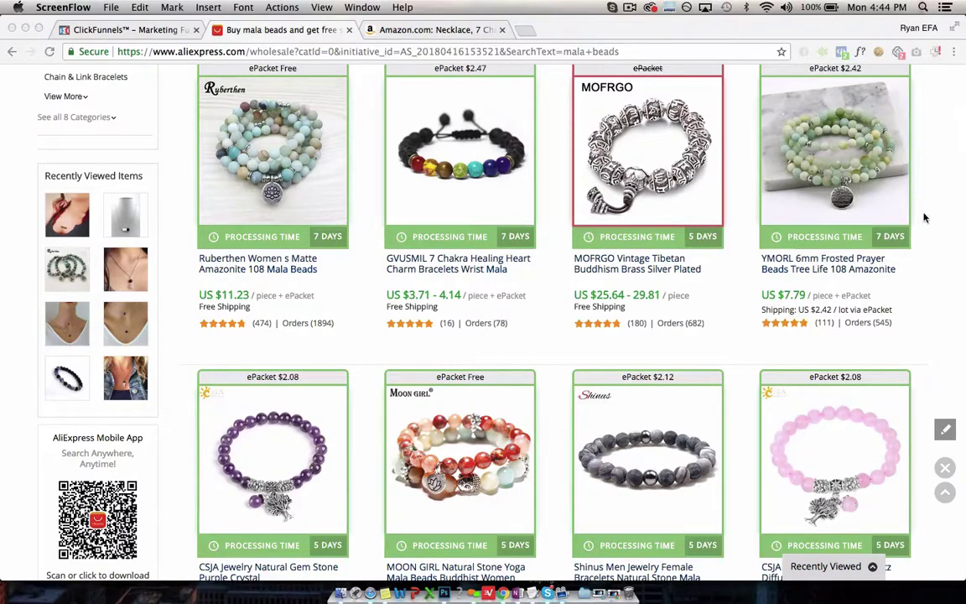
pyautogui.scroll(-1, 924, 218)
pyautogui.scroll(2, 924, 218)
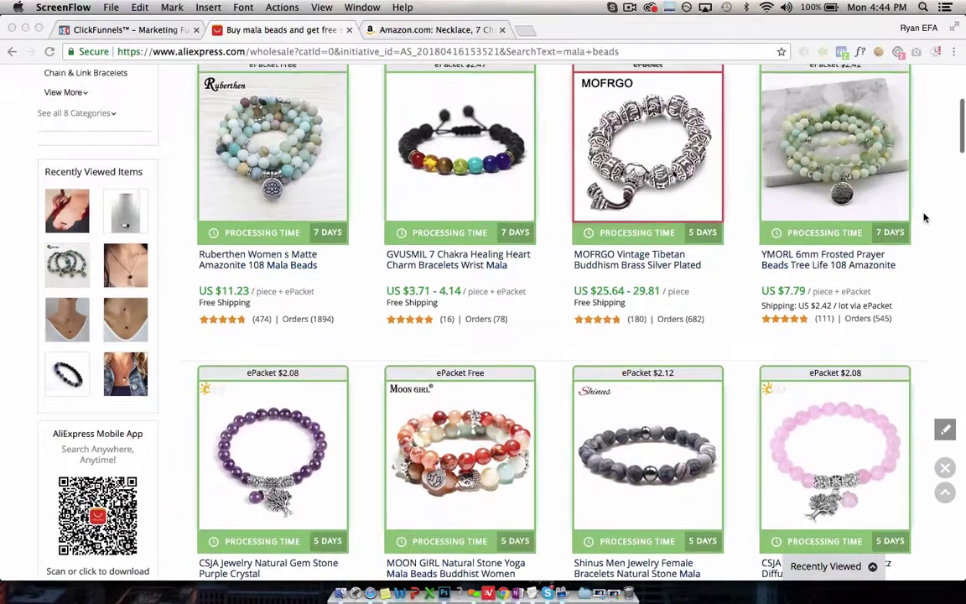
pyautogui.scroll(-1, 924, 218)
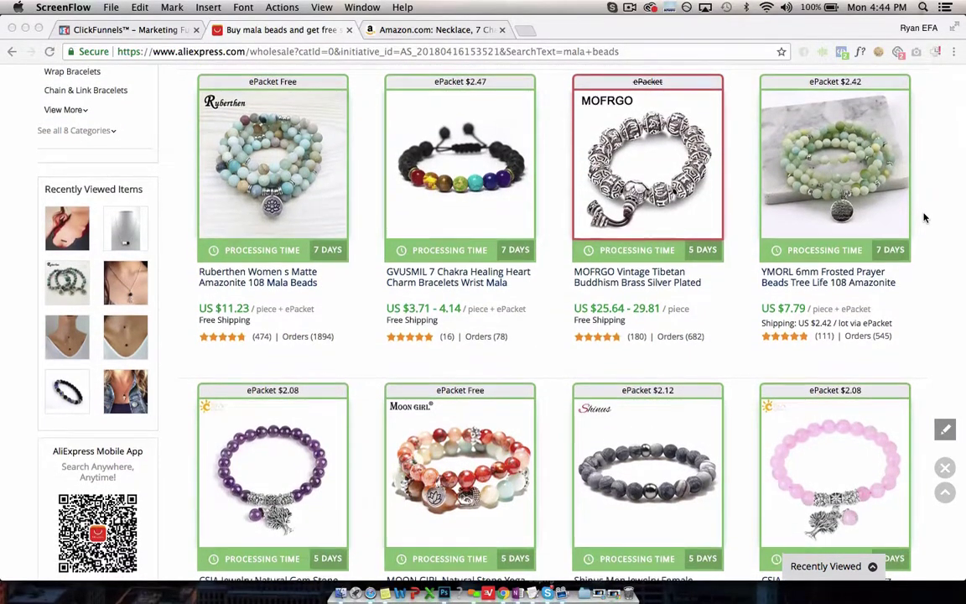
pyautogui.scroll(-3, 924, 218)
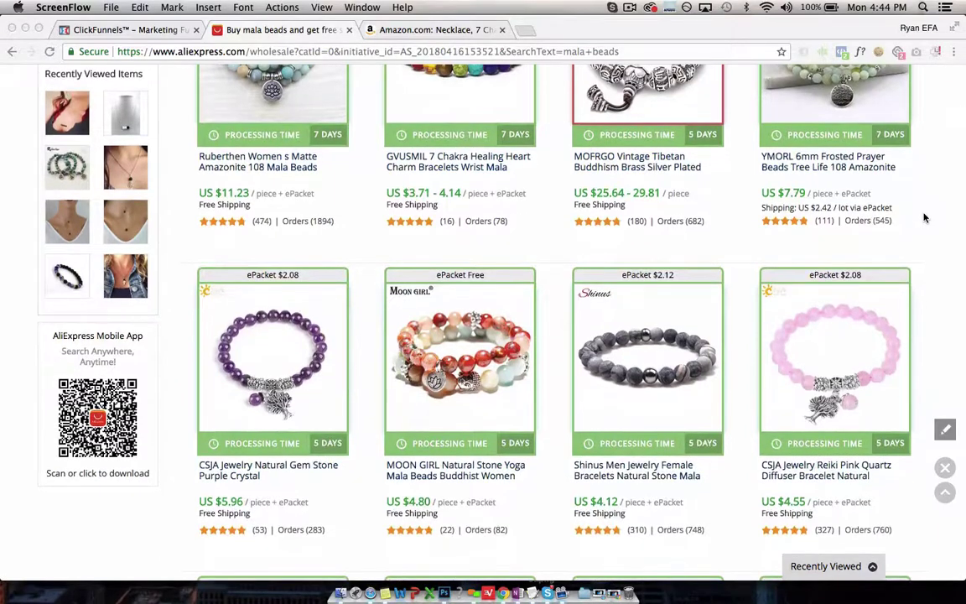
pyautogui.scroll(-1, 924, 218)
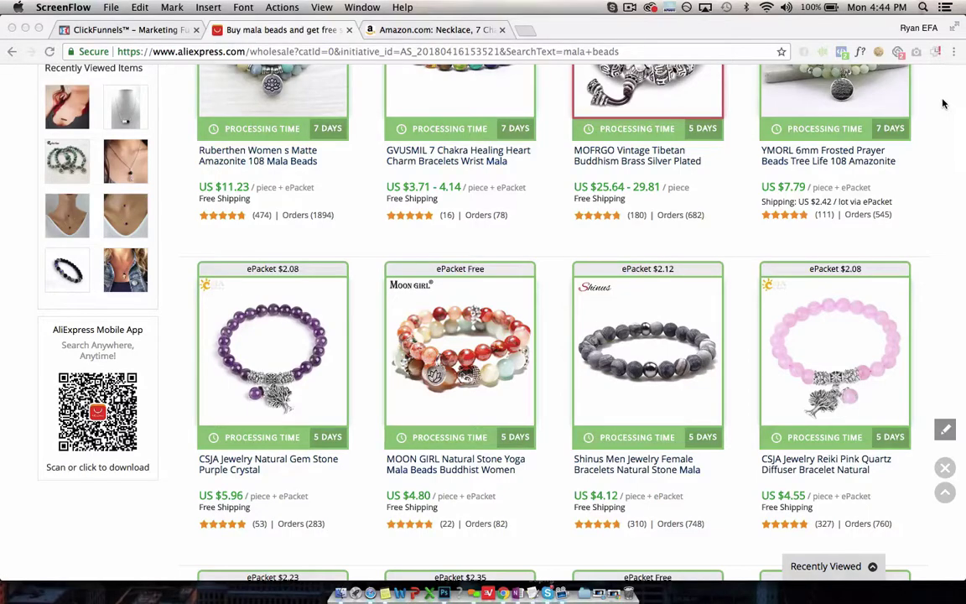
pyautogui.scroll(-5, 943, 103)
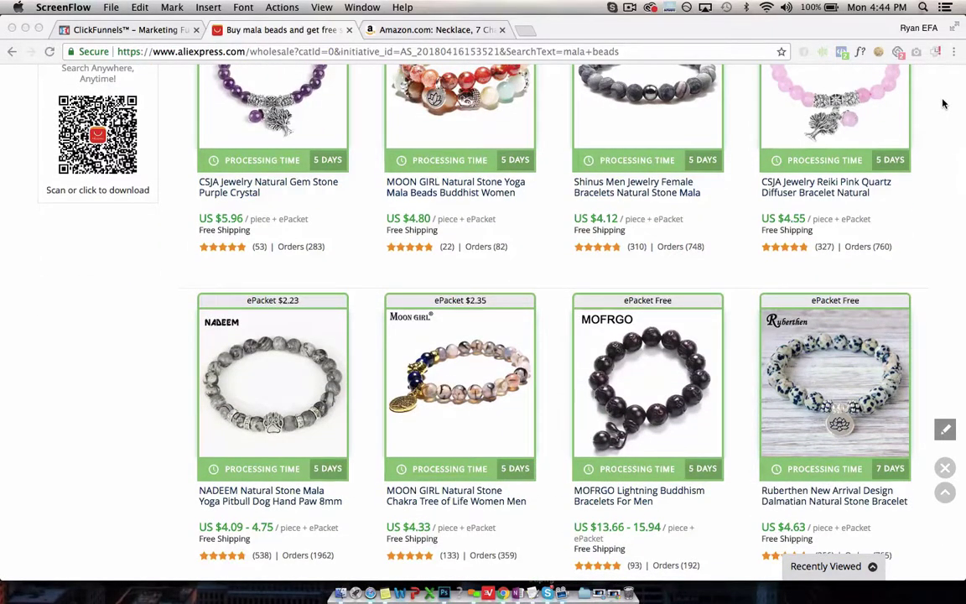
pyautogui.scroll(-1, 943, 103)
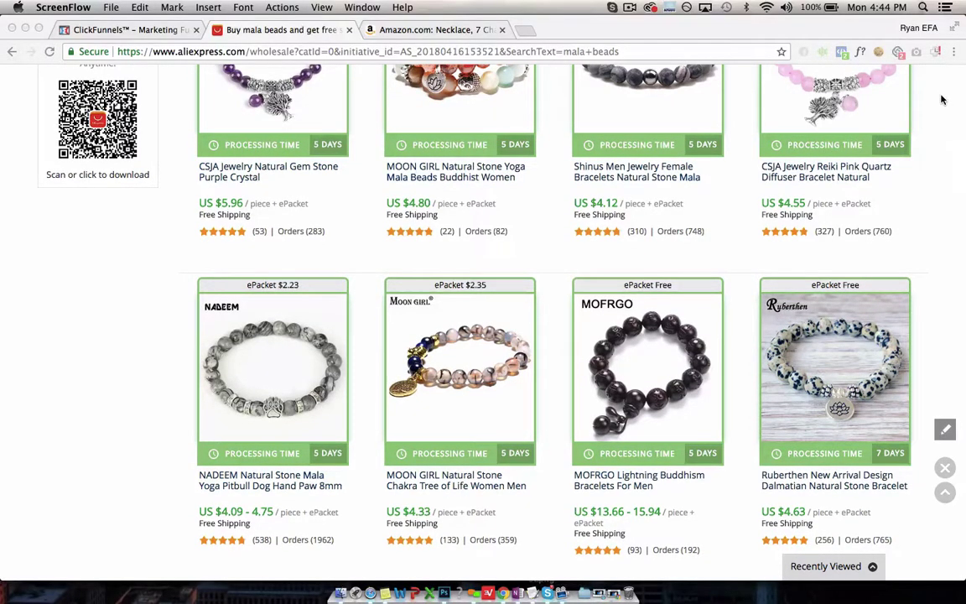
pyautogui.scroll(15, 941, 100)
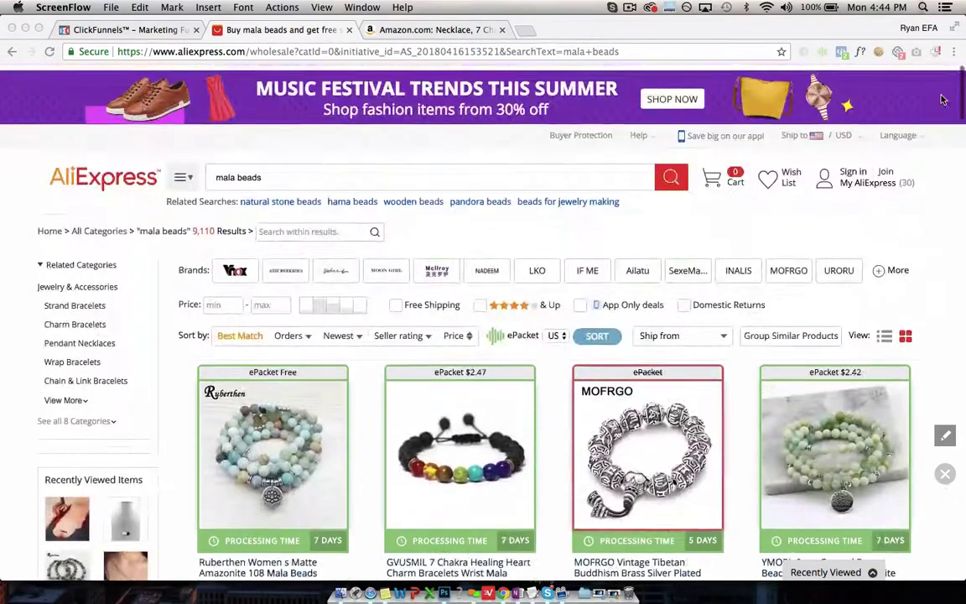
# - Open the YMORL 6mm Frosted Amazonite tree of life bracelet listing and bring its price and shipping details into view
pyautogui.scroll(-5, 942, 100)
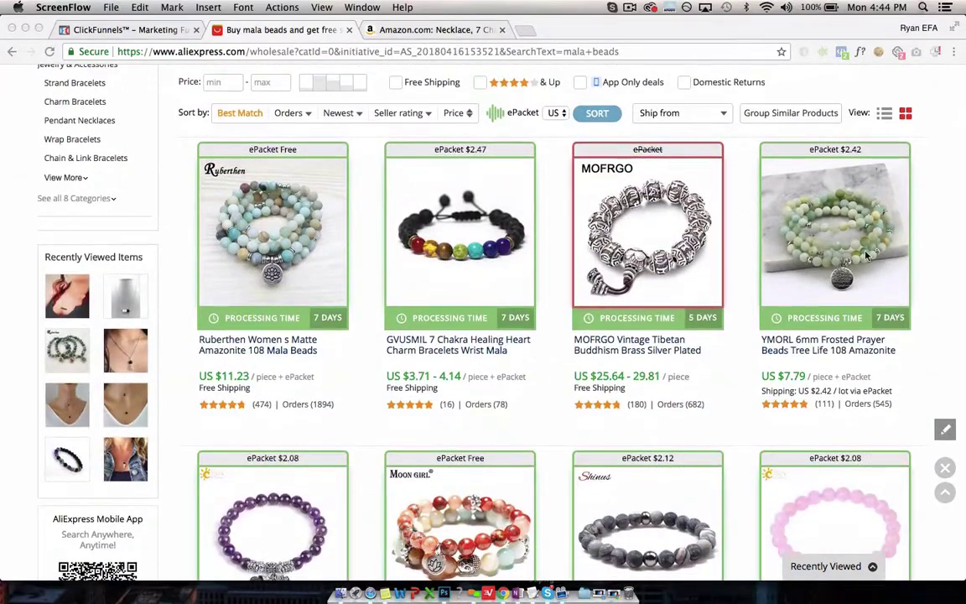
pyautogui.click(847, 255)
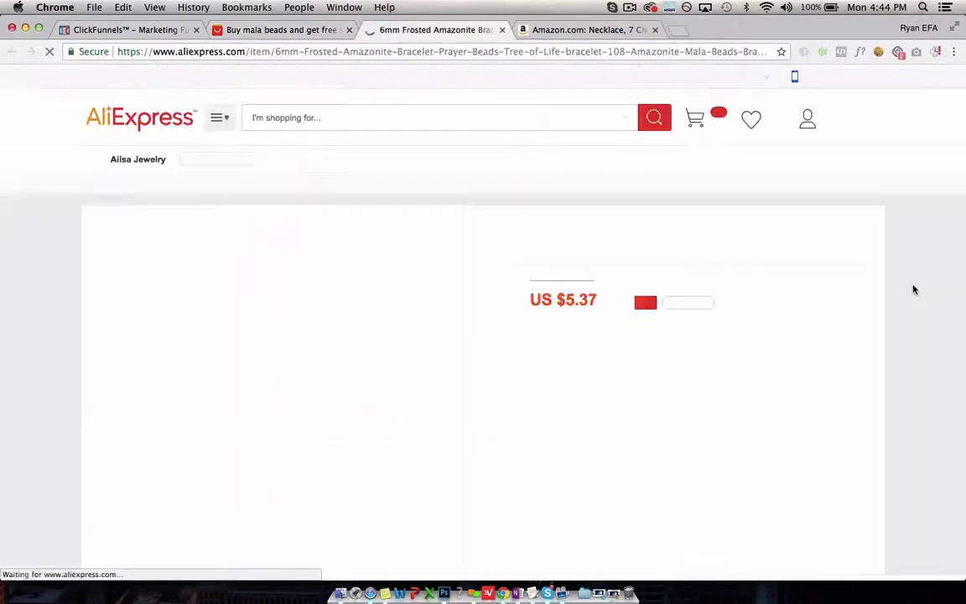
pyautogui.scroll(-4, 914, 289)
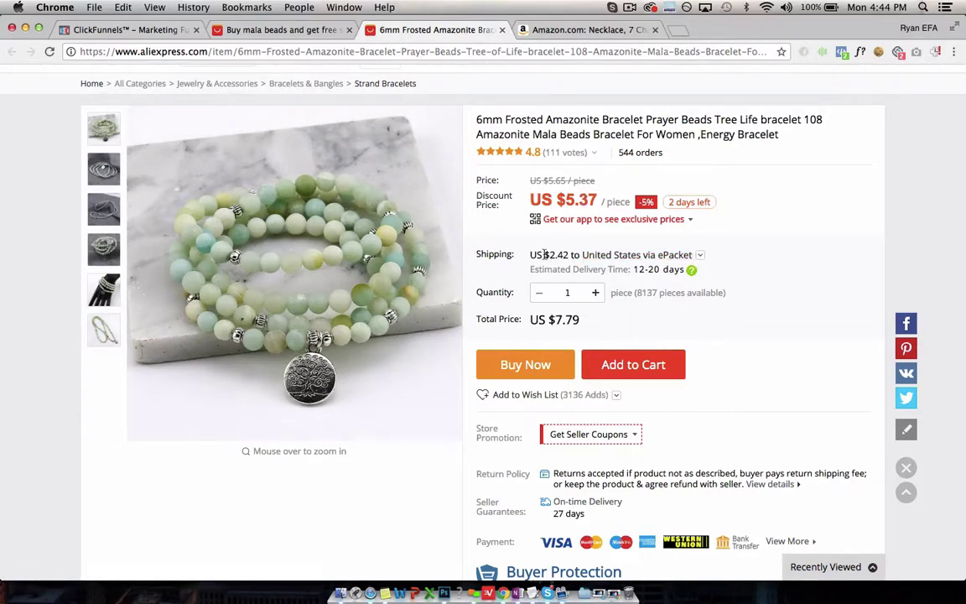
# - Examine the amazonite bracelet's ePacket shipping cost and total price, highlighting each amount
pyautogui.moveTo(550, 254); pyautogui.dragTo(569, 256)
pyautogui.moveTo(596, 327); pyautogui.dragTo(532, 320)
pyautogui.click(567, 321)
pyautogui.moveTo(580, 324); pyautogui.dragTo(533, 325)
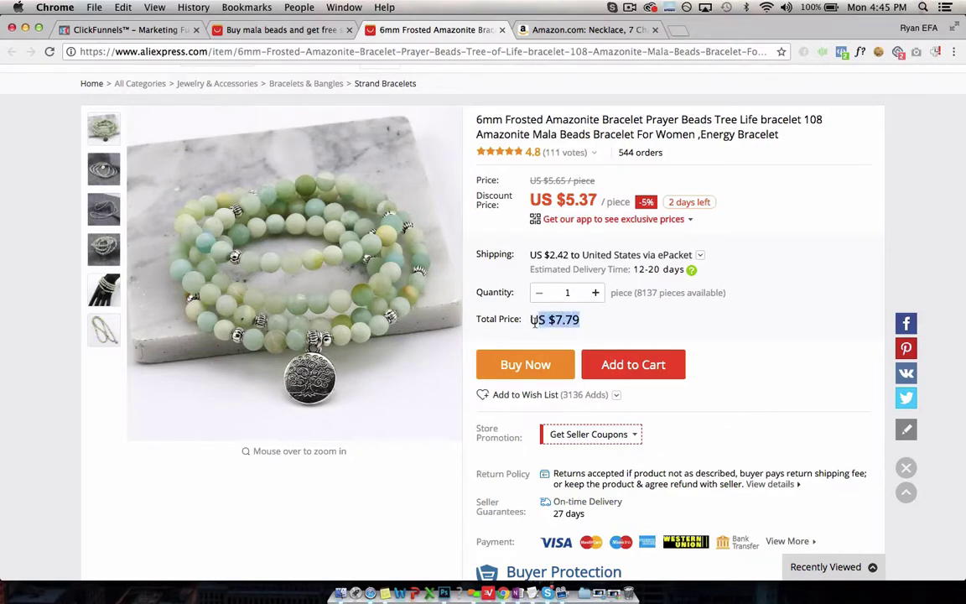
pyautogui.click(534, 325)
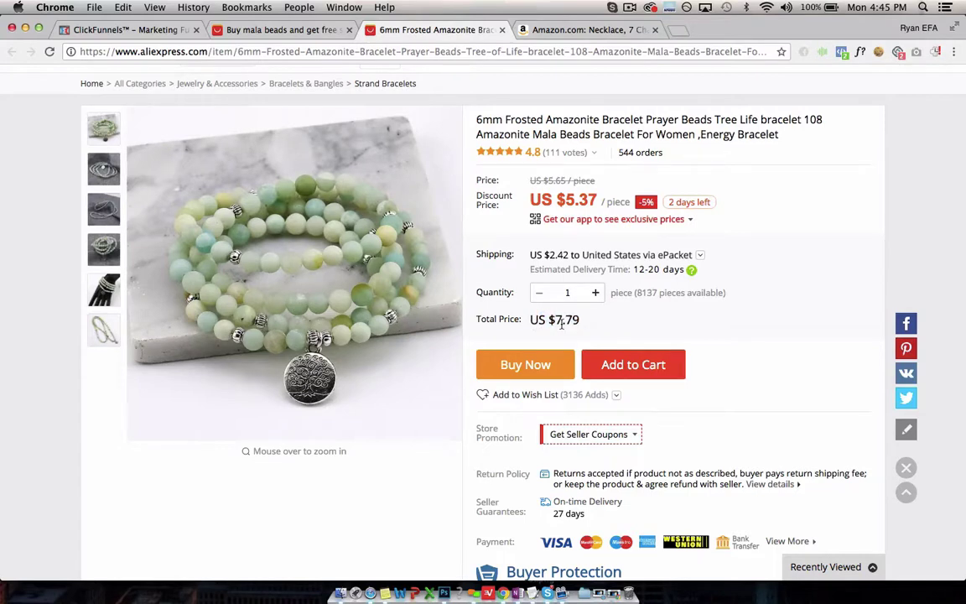
pyautogui.moveTo(584, 323); pyautogui.dragTo(538, 320)
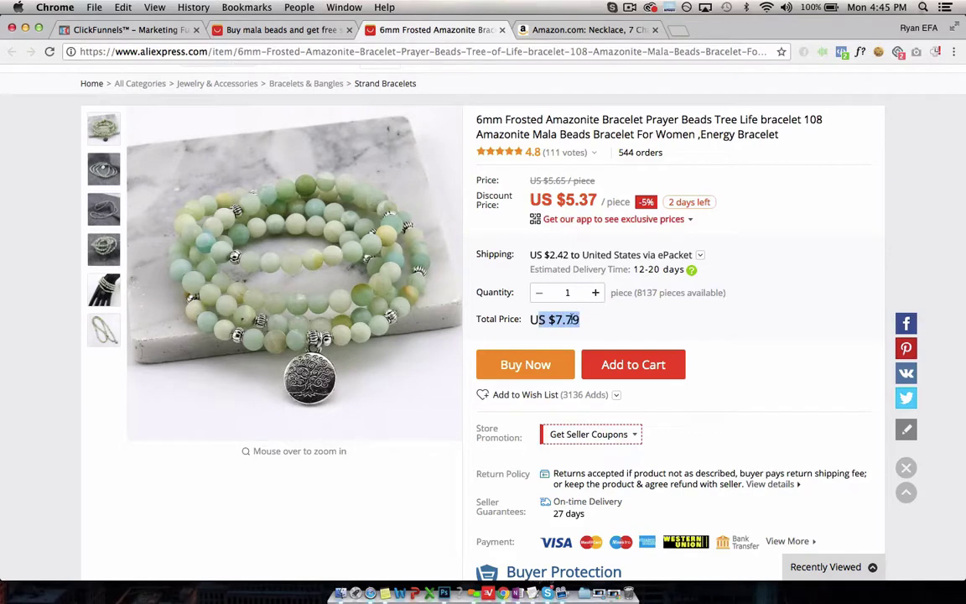
pyautogui.click(578, 319)
pyautogui.moveTo(577, 319); pyautogui.dragTo(549, 319)
pyautogui.click(574, 320)
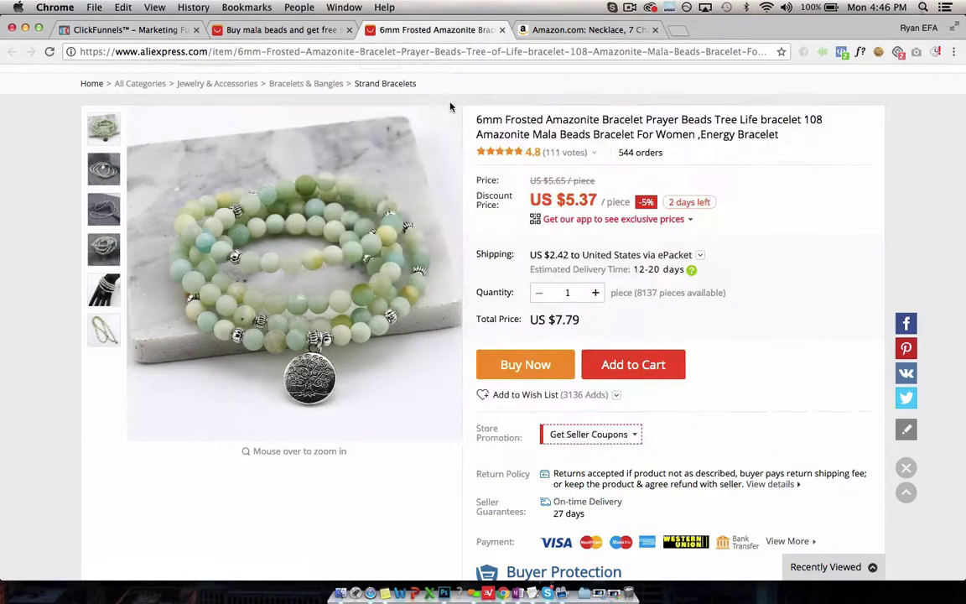
# - Switch to the Amazon listing for the PWMEN 108 mala bead bracelet and review its price, description and related products
pyautogui.click(545, 30)
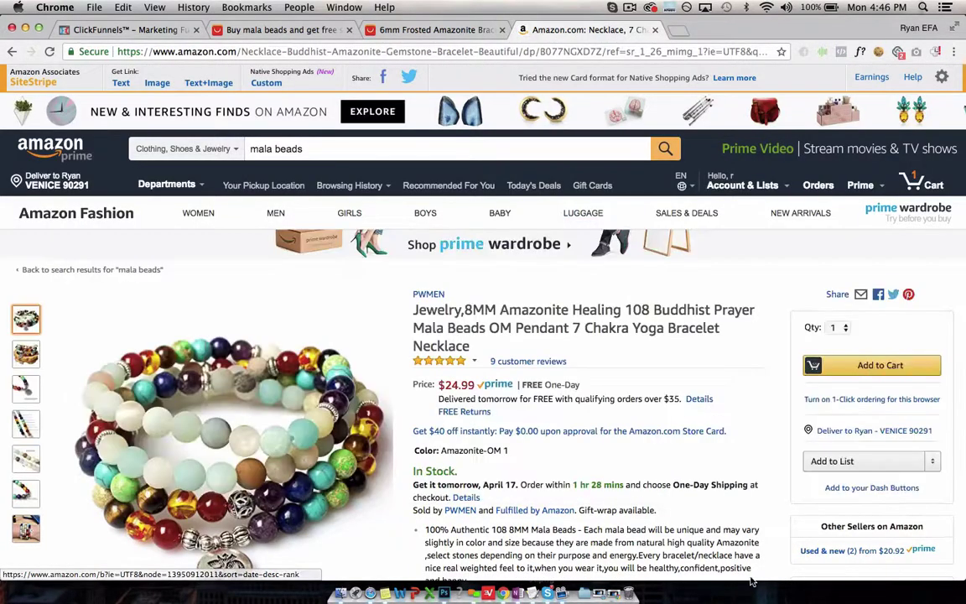
pyautogui.scroll(-2, 743, 534)
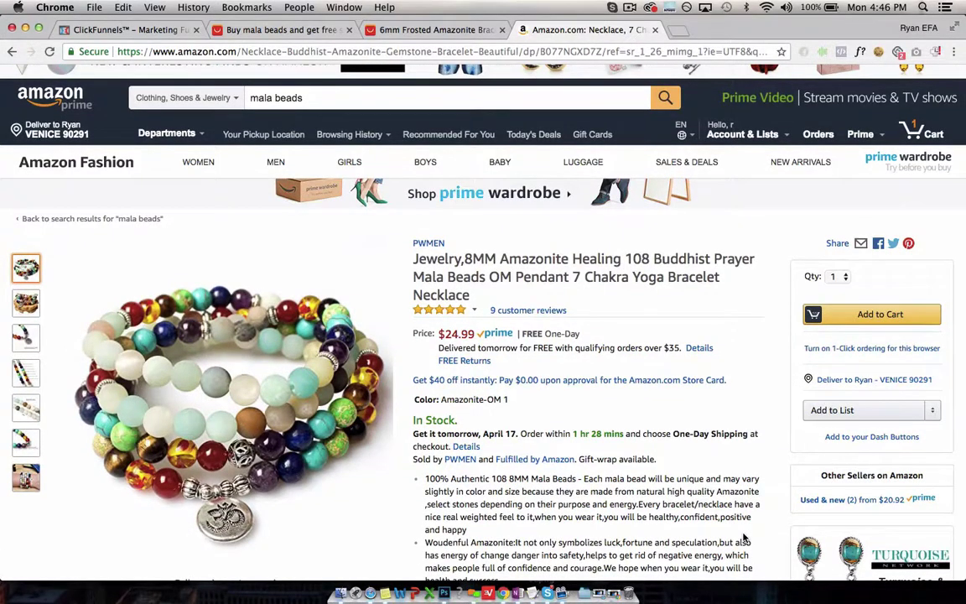
pyautogui.scroll(-1, 743, 537)
pyautogui.scroll(-10, 743, 535)
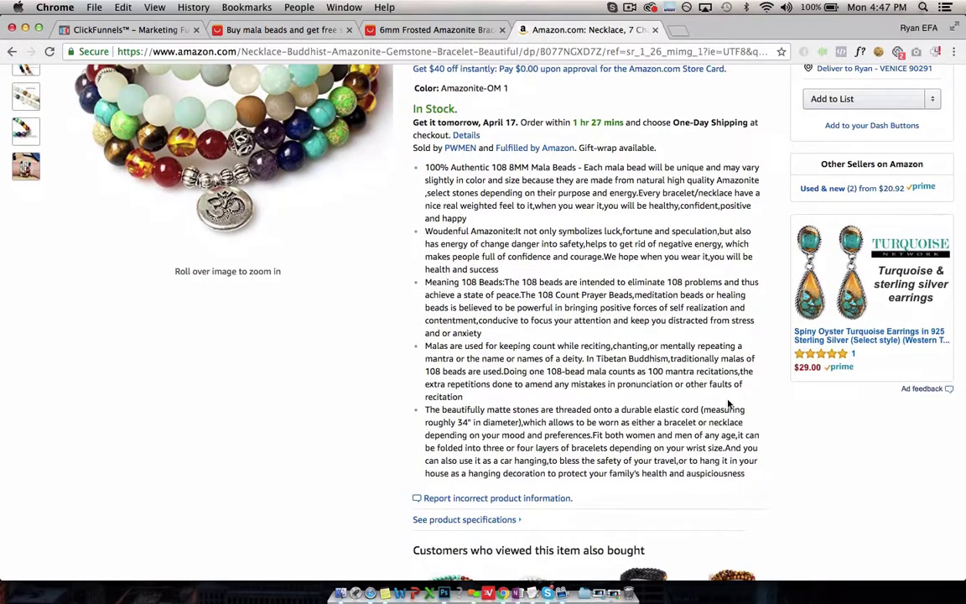
pyautogui.scroll(-14, 731, 405)
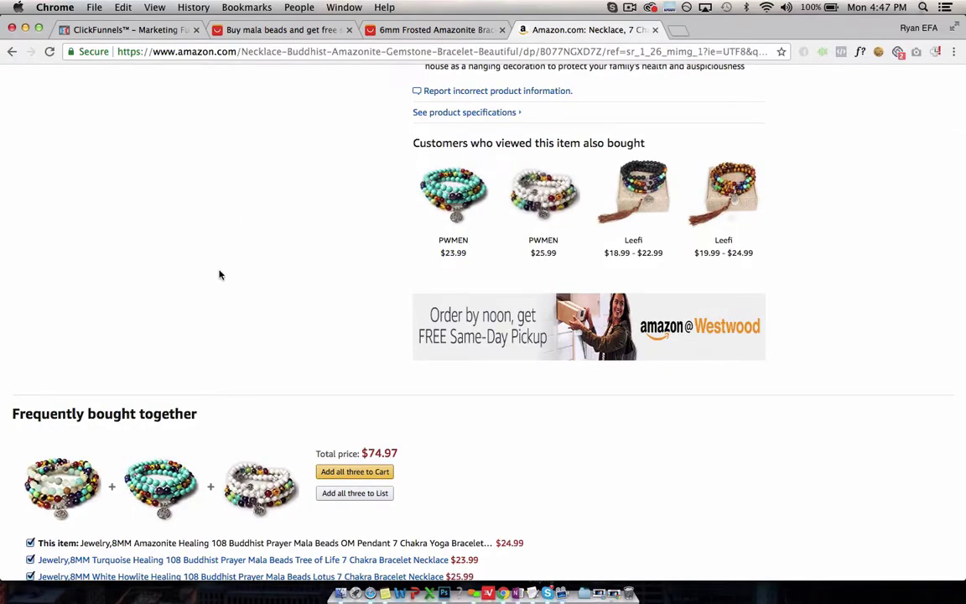
pyautogui.scroll(20, 304, 322)
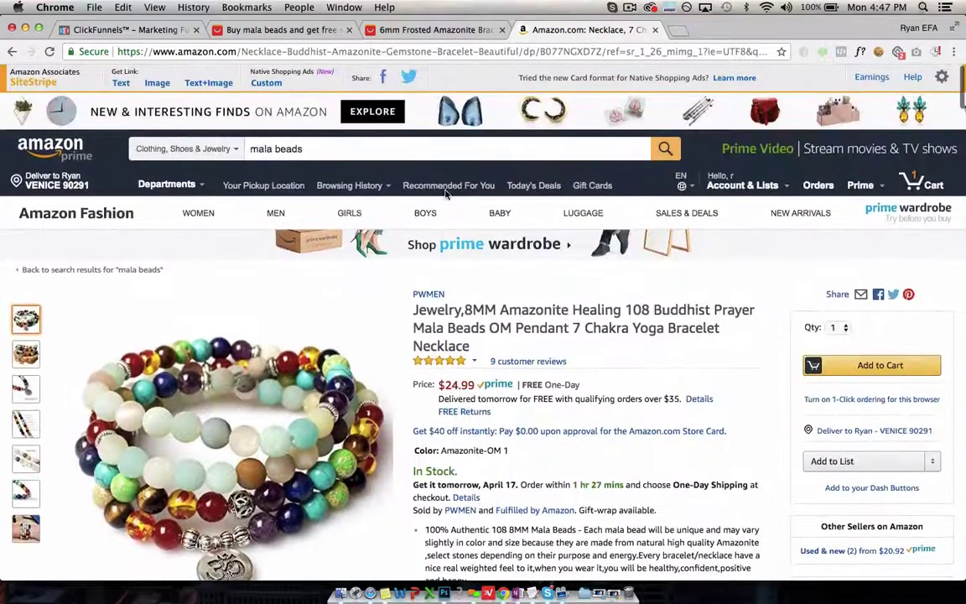
# - Return to the AliExpress amazonite bracelet and look through its gallery photos of the wrapped and unwrapped beads
pyautogui.click(427, 32)
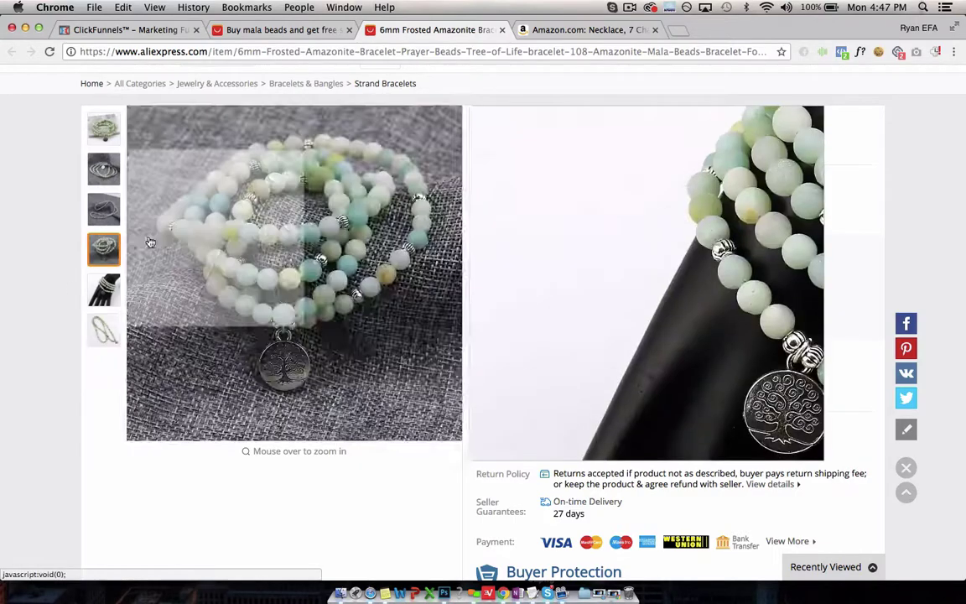
pyautogui.moveTo(104, 127)
pyautogui.moveTo(103, 172)
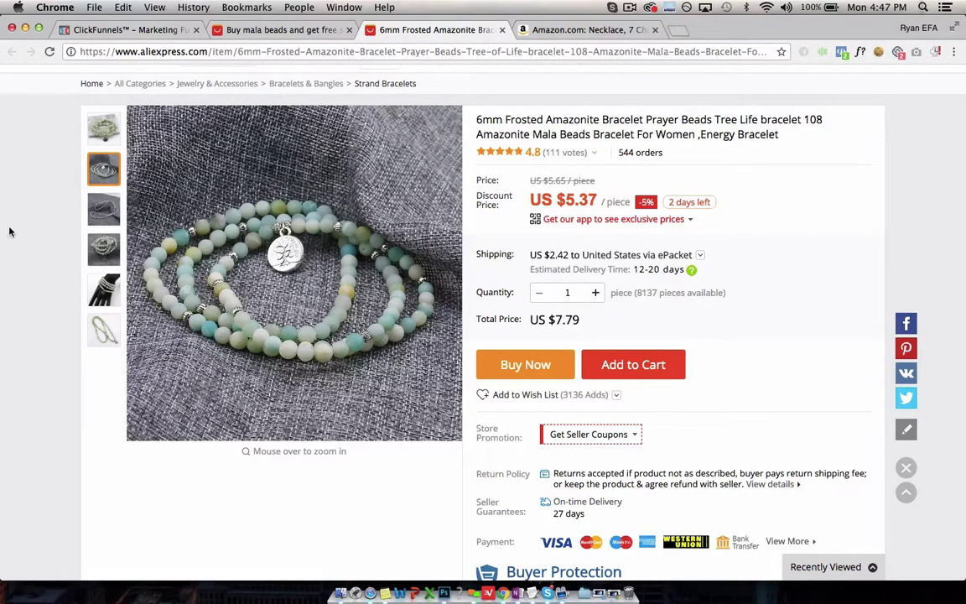
pyautogui.moveTo(106, 247)
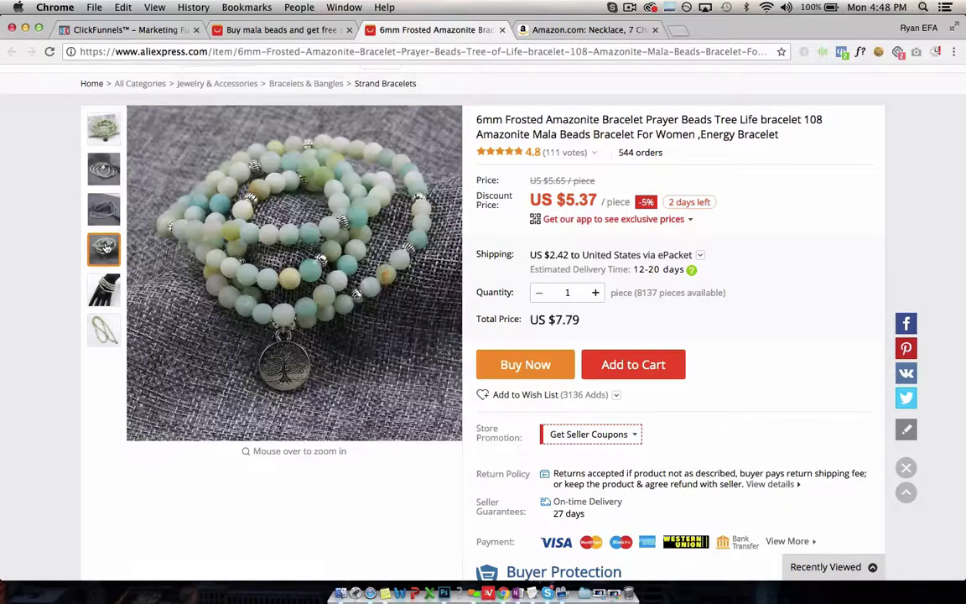
pyautogui.moveTo(292, 231)
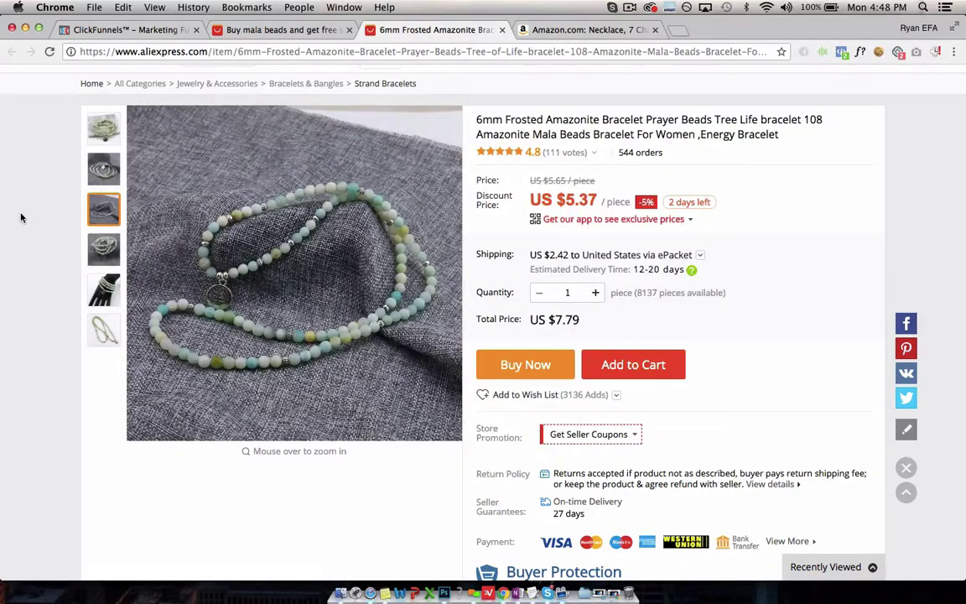
pyautogui.moveTo(333, 304)
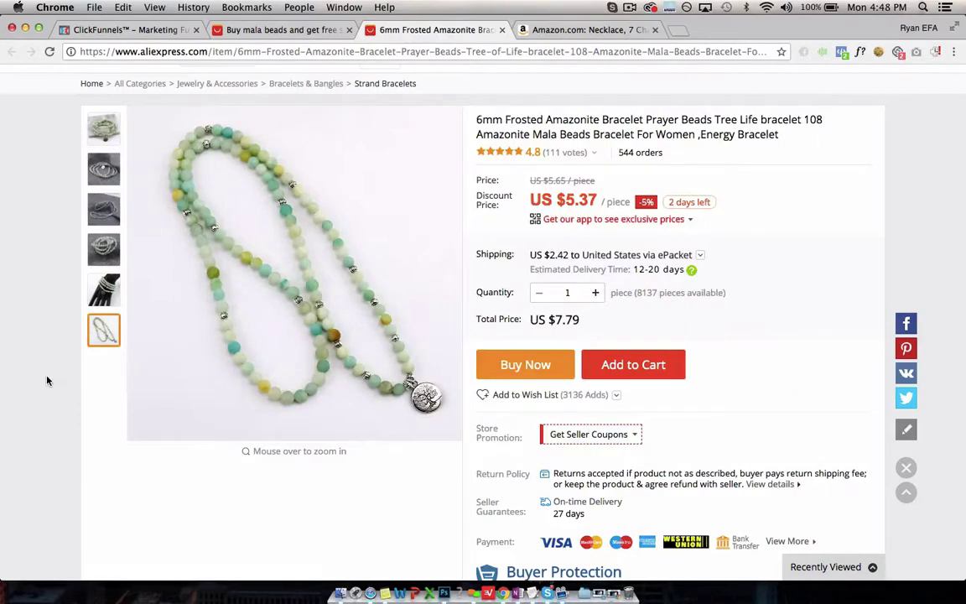
pyautogui.moveTo(261, 408)
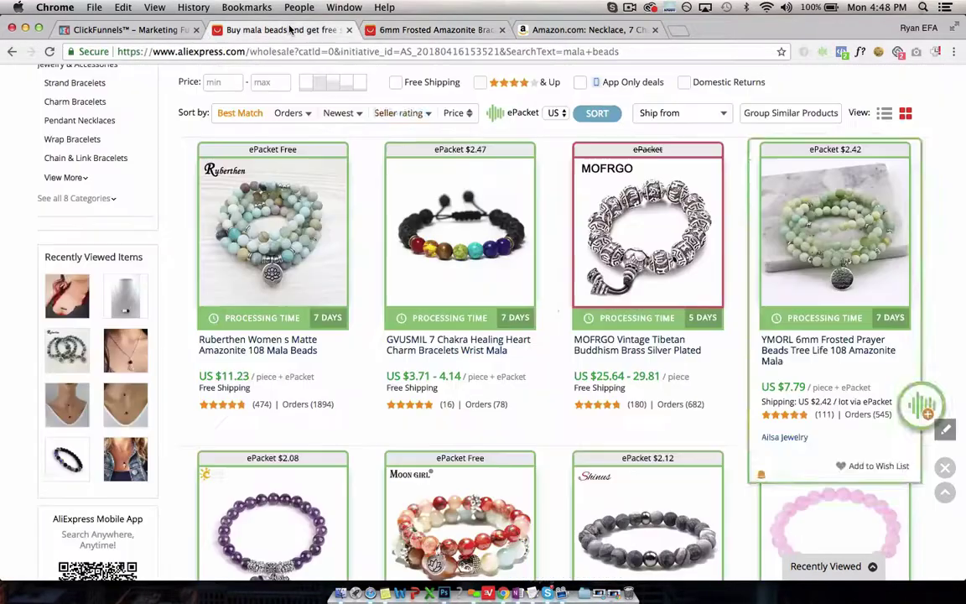
# - Compare the AliExpress mala bead results with Amazon's search results for mala beads, checking designs, prices and ratings
pyautogui.click(281, 29)
pyautogui.scroll(-5, 552, 310)
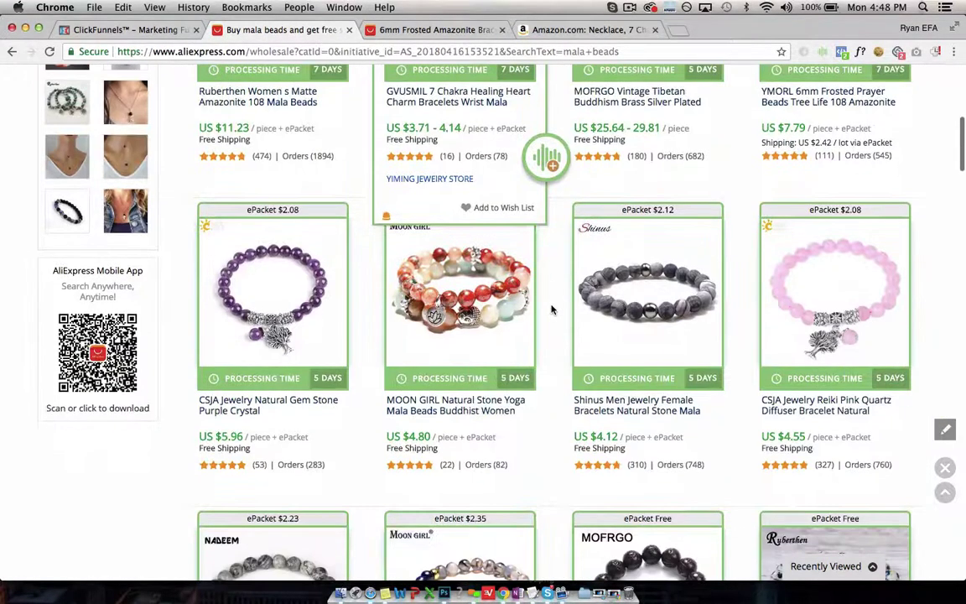
pyautogui.click(531, 30)
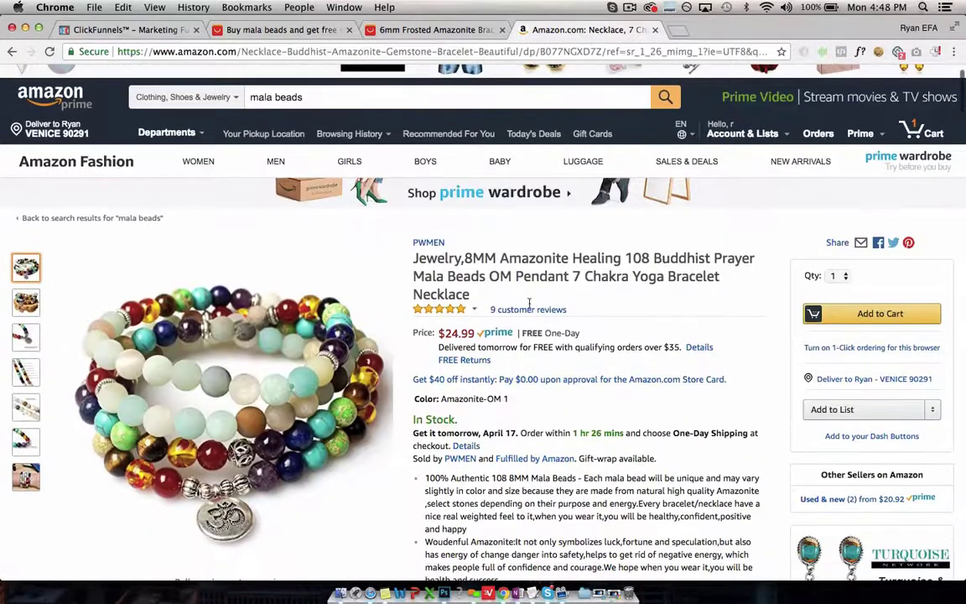
pyautogui.click(12, 51)
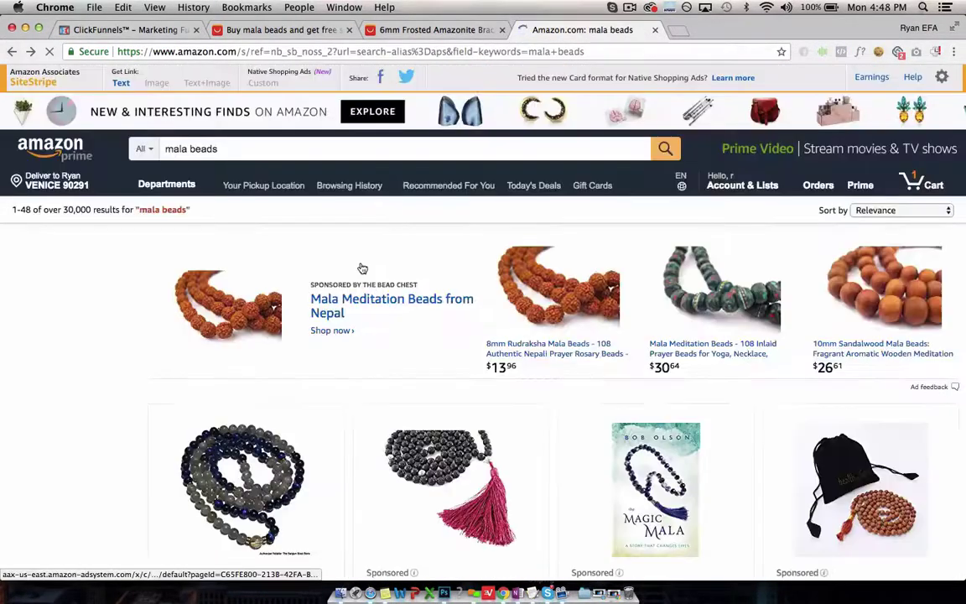
pyautogui.scroll(-10, 435, 416)
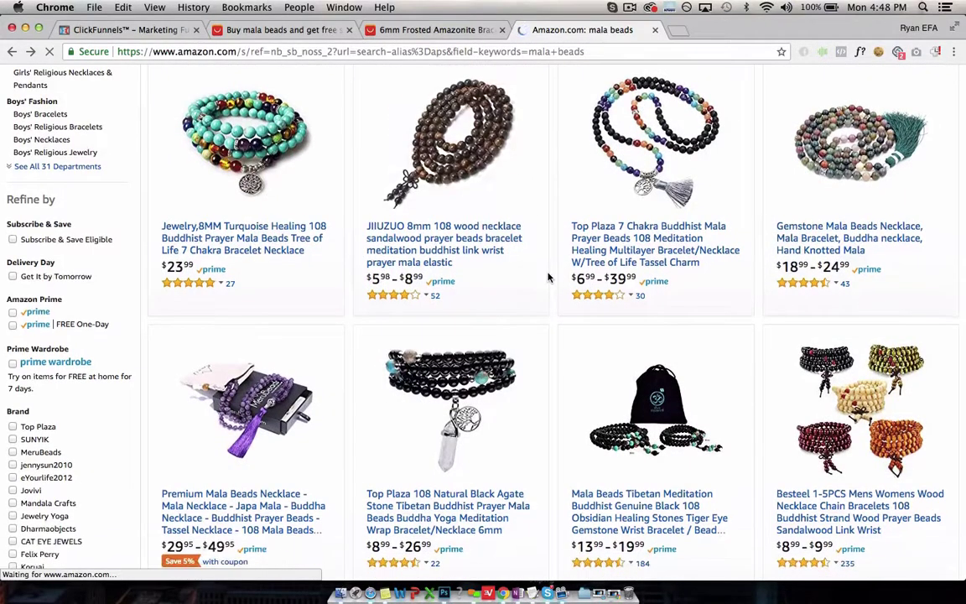
pyautogui.scroll(-15, 402, 319)
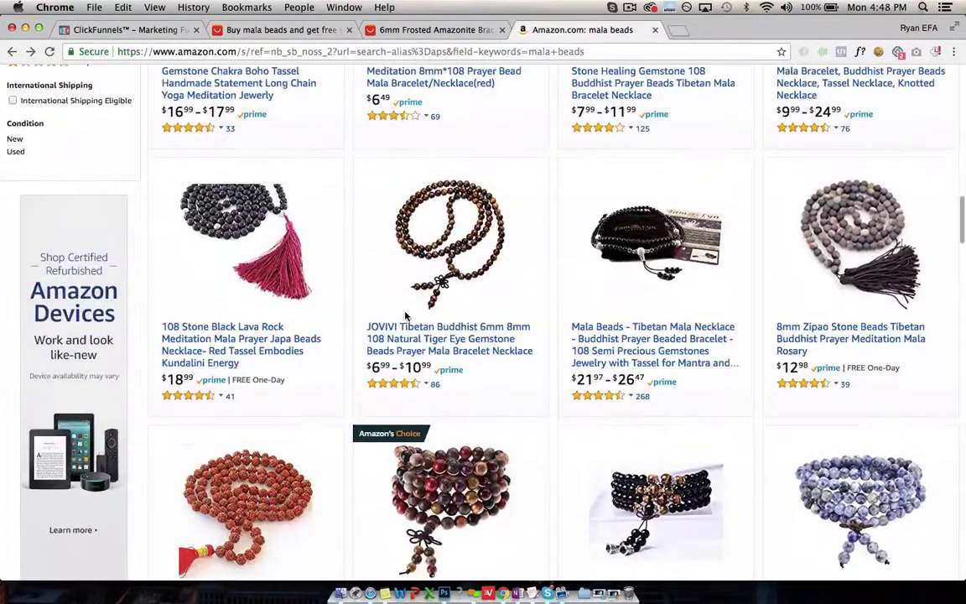
pyautogui.scroll(10, 406, 315)
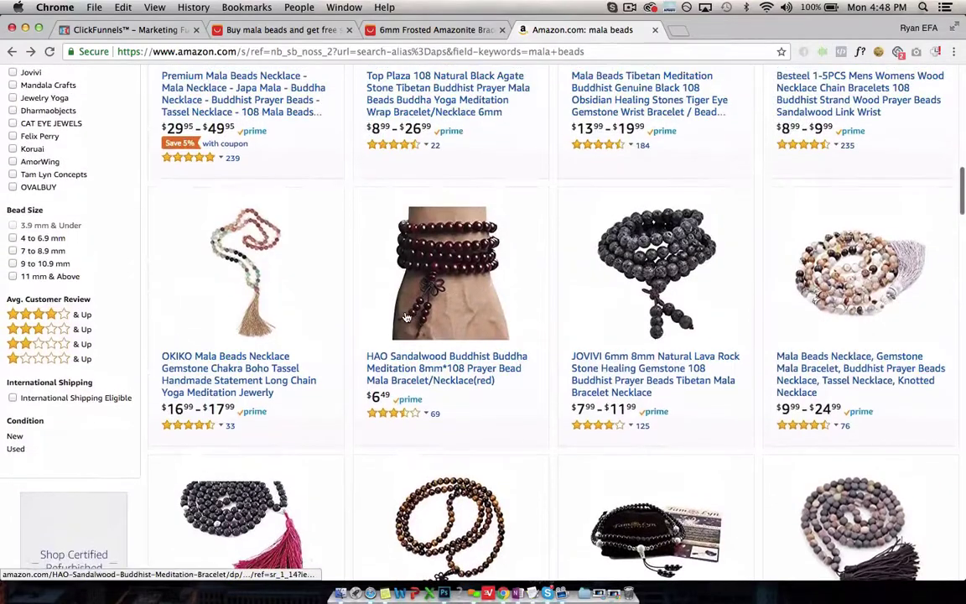
pyautogui.scroll(5, 405, 315)
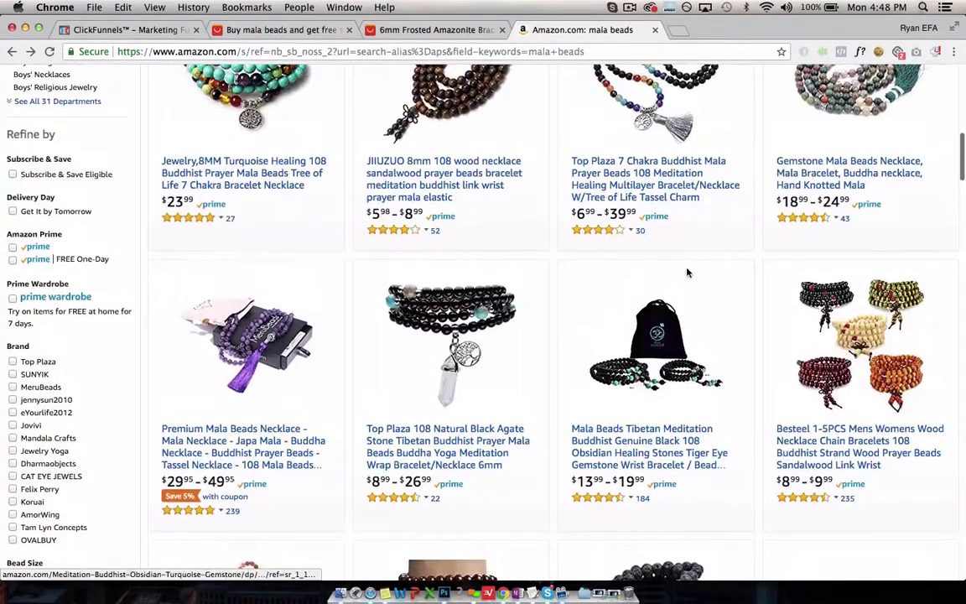
# - Go back to the AliExpress amazonite bracelet listing and check its star rating breakdown and item specifics
pyautogui.click(445, 30)
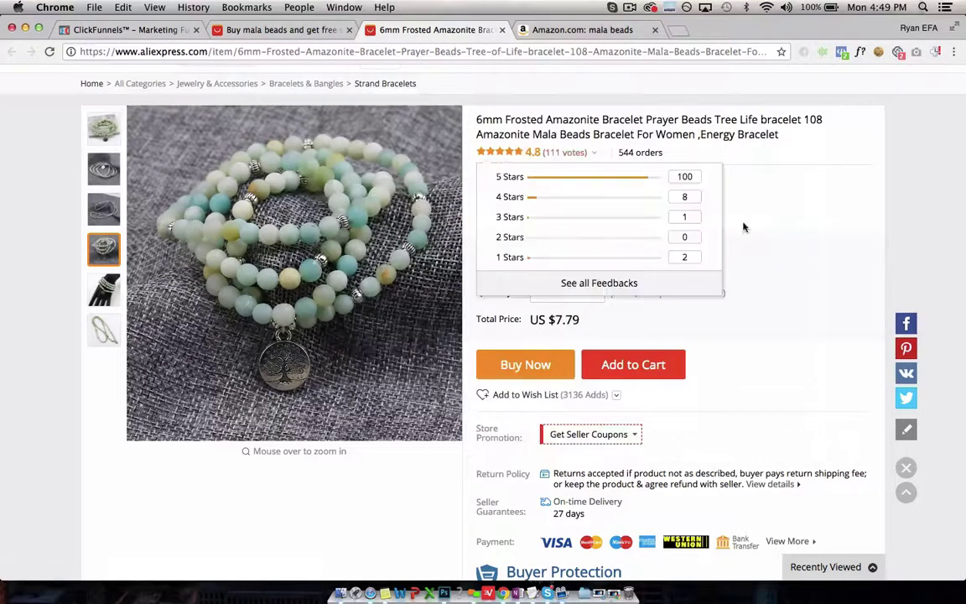
pyautogui.scroll(2, 764, 252)
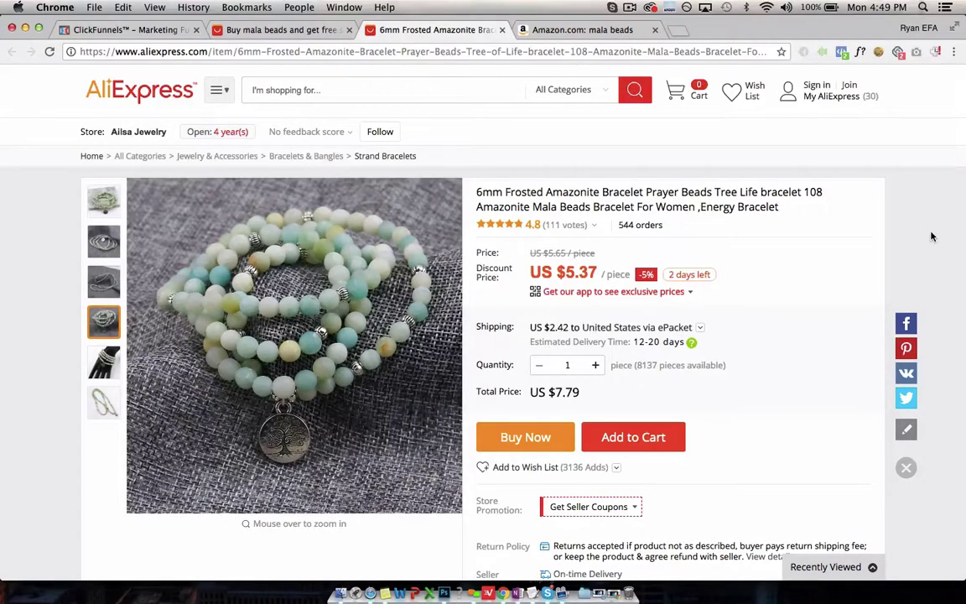
pyautogui.scroll(-7, 931, 243)
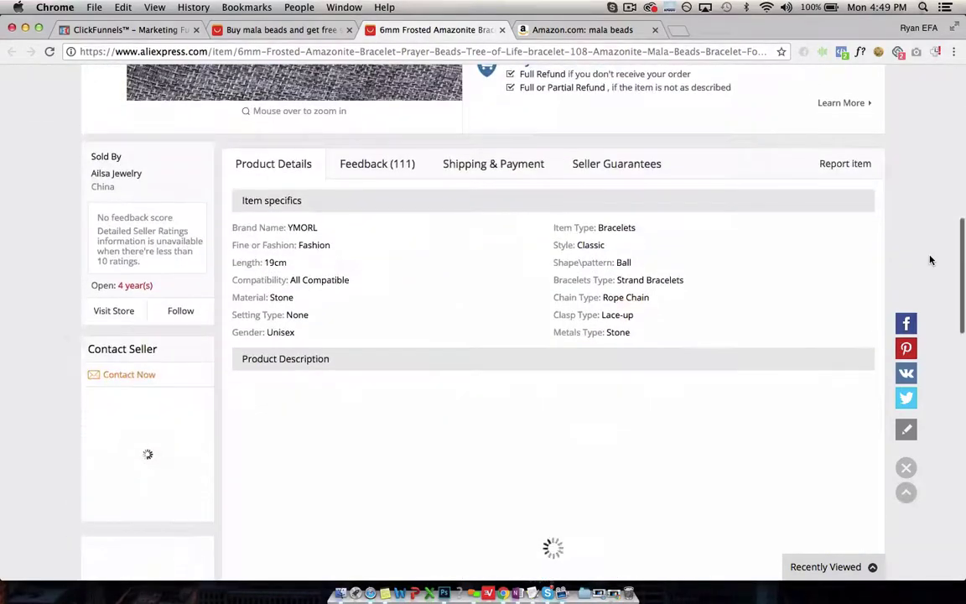
# - Examine the seller's other bracelets and their prices in the product description, ending back at the amazonite bracelet's main photo
pyautogui.scroll(-2, 930, 260)
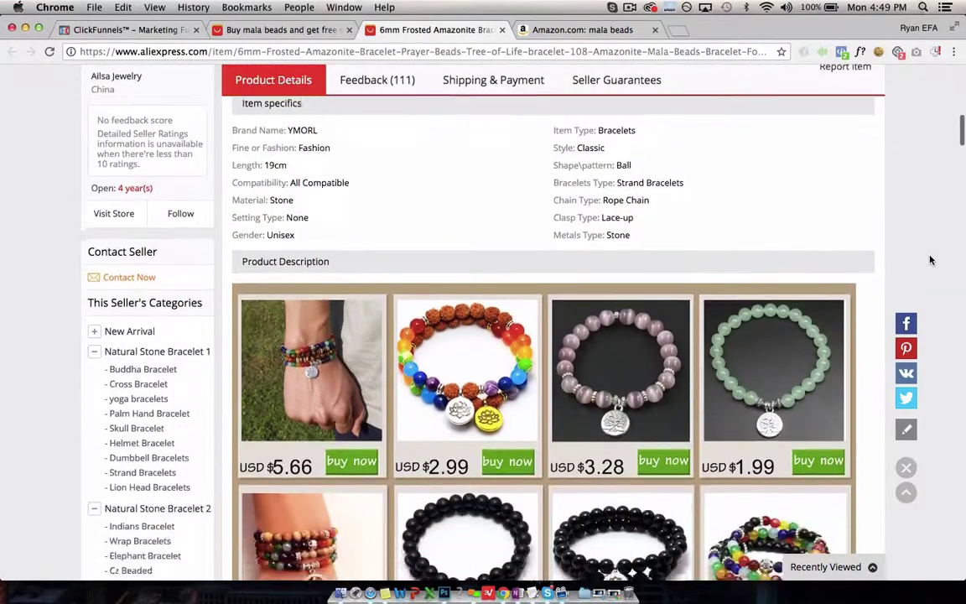
pyautogui.scroll(-3, 929, 260)
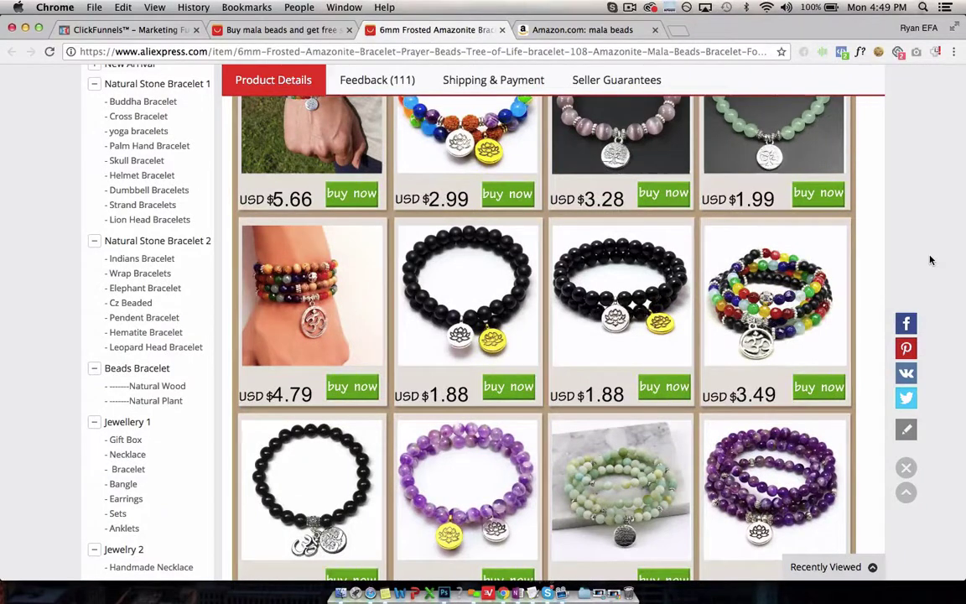
pyautogui.scroll(-1, 929, 260)
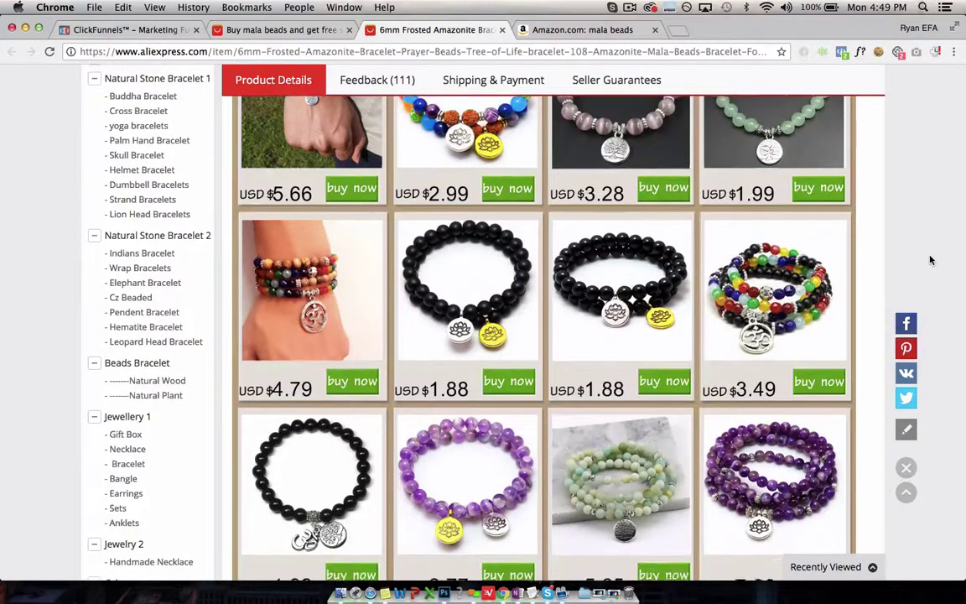
pyautogui.scroll(2, 928, 260)
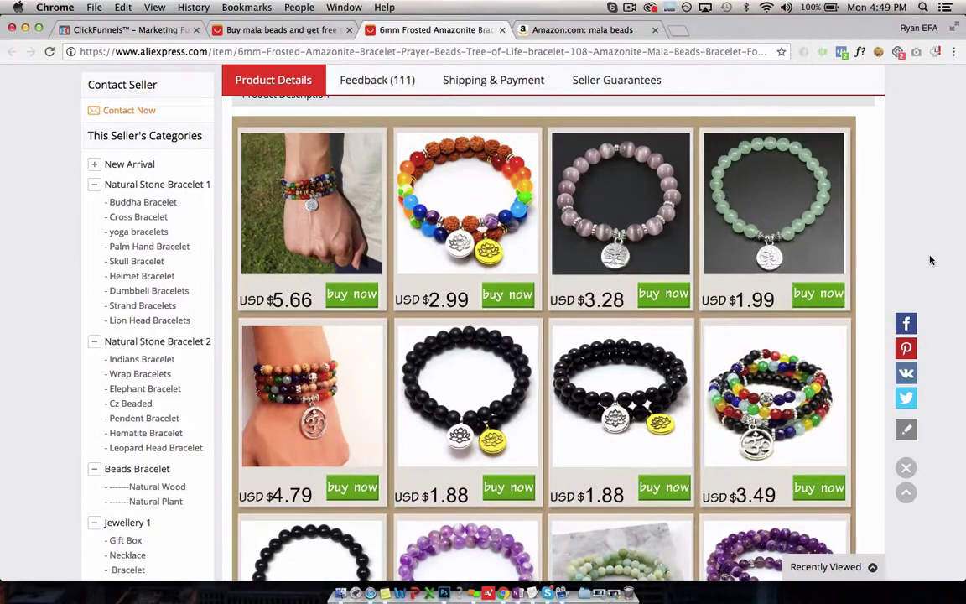
pyautogui.scroll(-1, 928, 260)
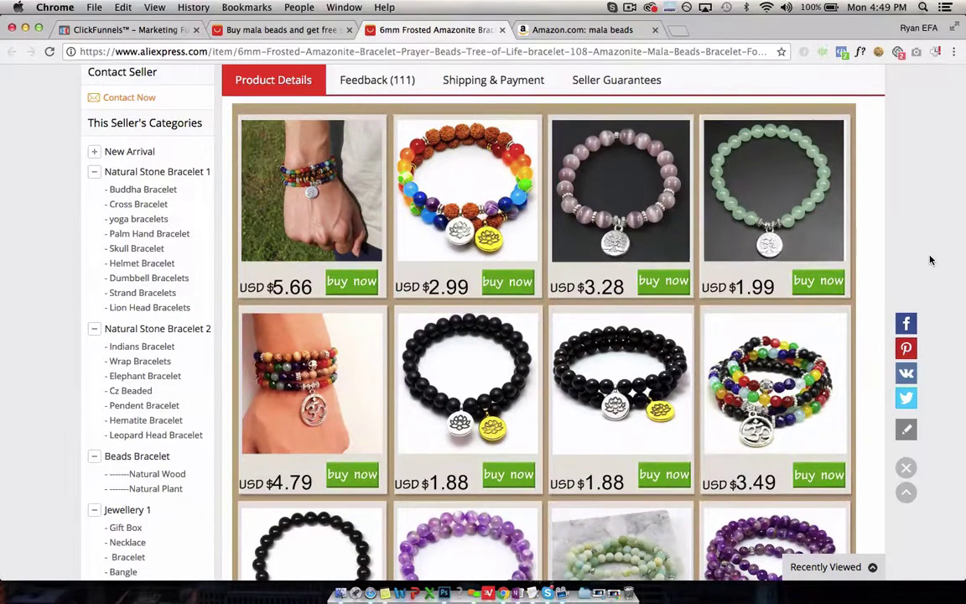
pyautogui.scroll(10, 929, 259)
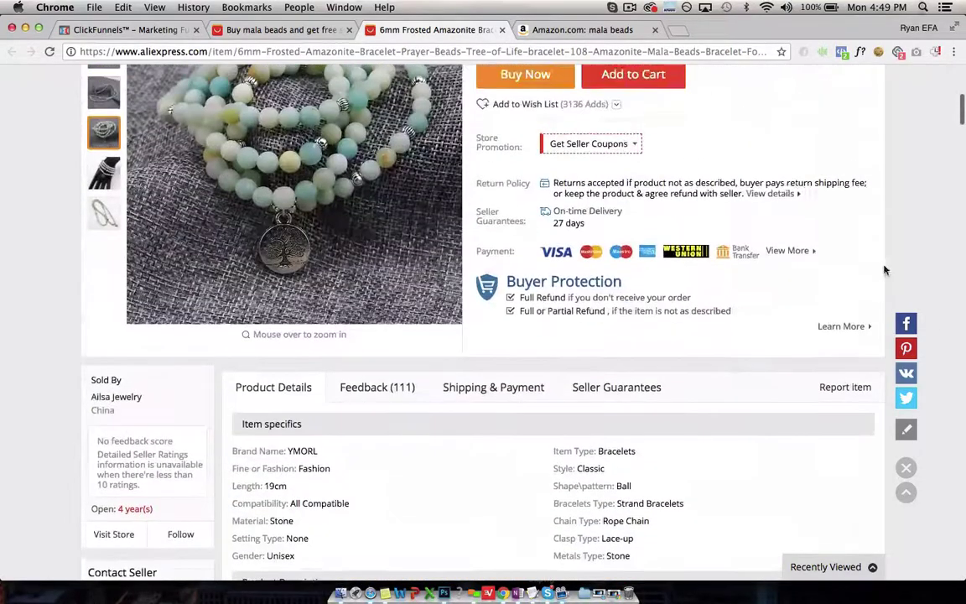
pyautogui.scroll(3, 923, 285)
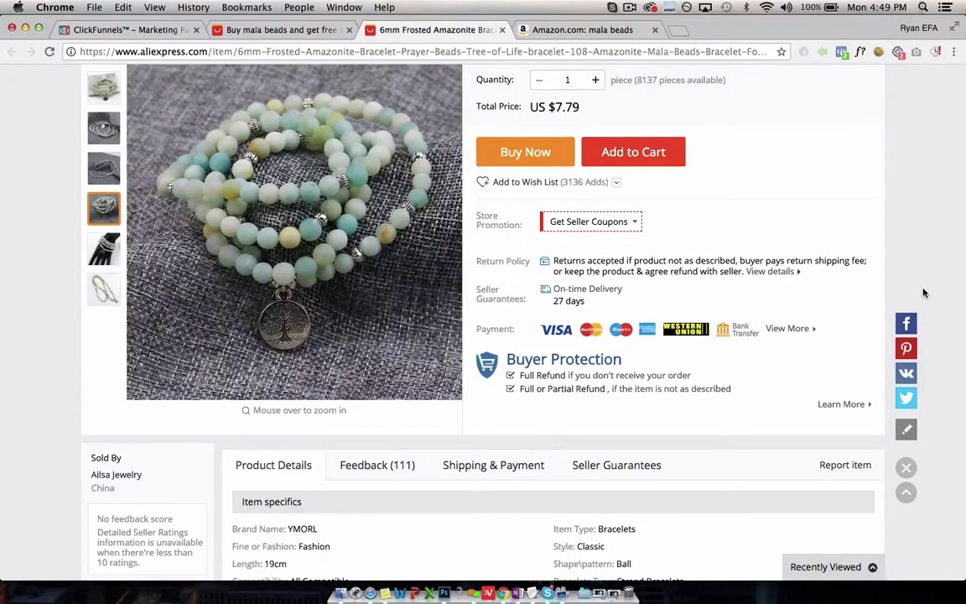
# - Look through the amazonite bracelet's product description, from the item specifics and bead size down to the packing details and related products
pyautogui.scroll(-10, 923, 293)
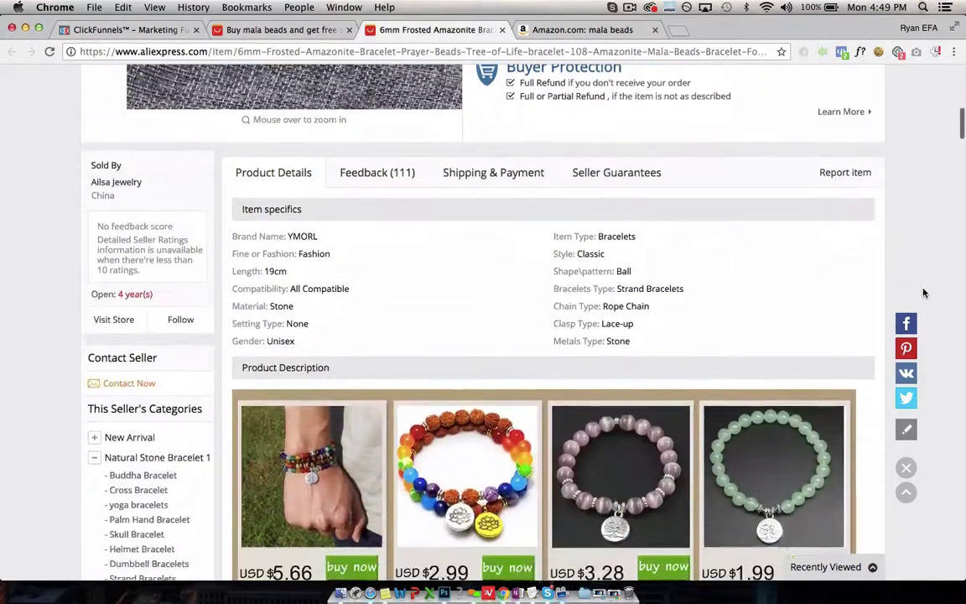
pyautogui.scroll(-12, 860, 207)
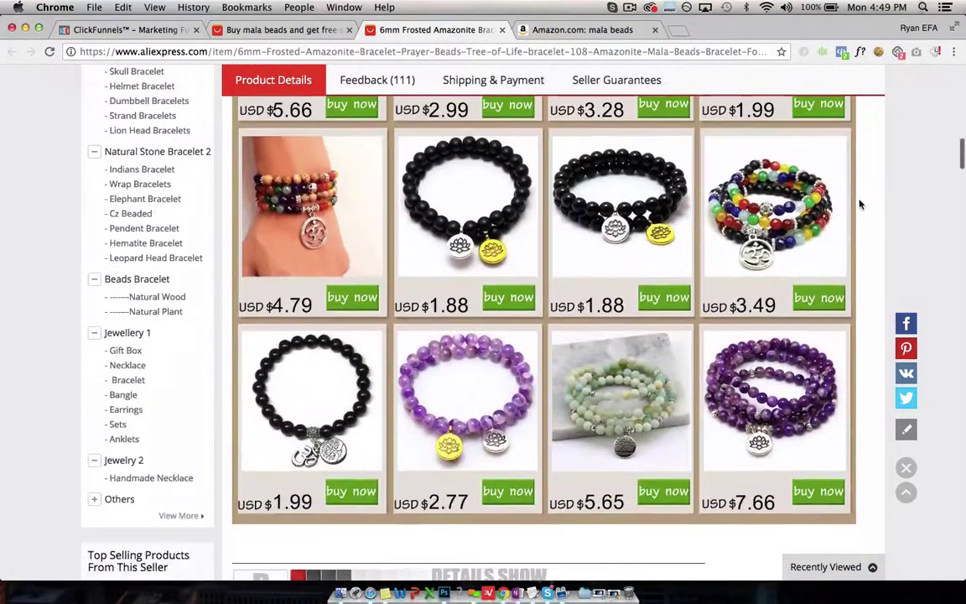
pyautogui.scroll(-12, 627, 432)
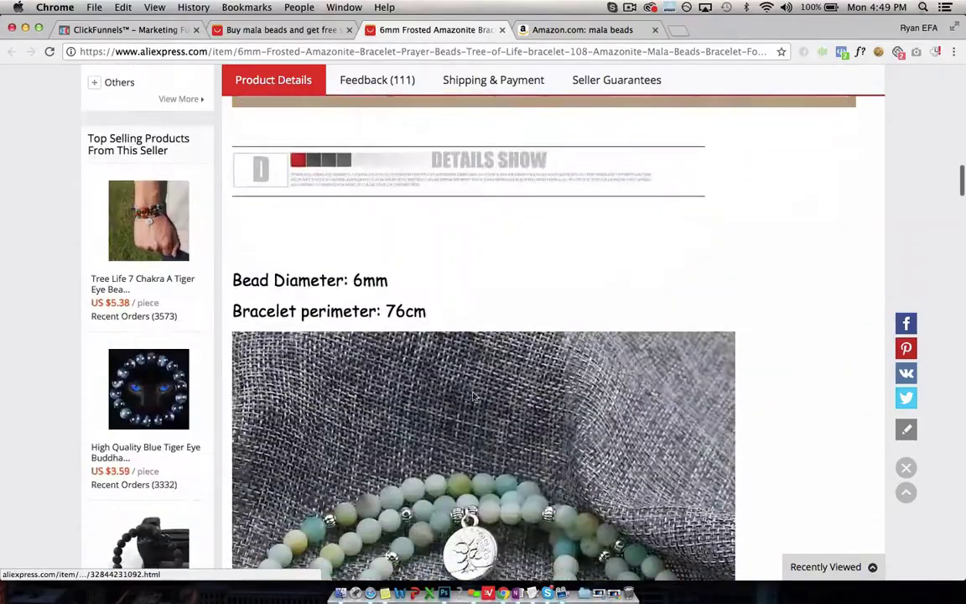
pyautogui.scroll(-20, 772, 323)
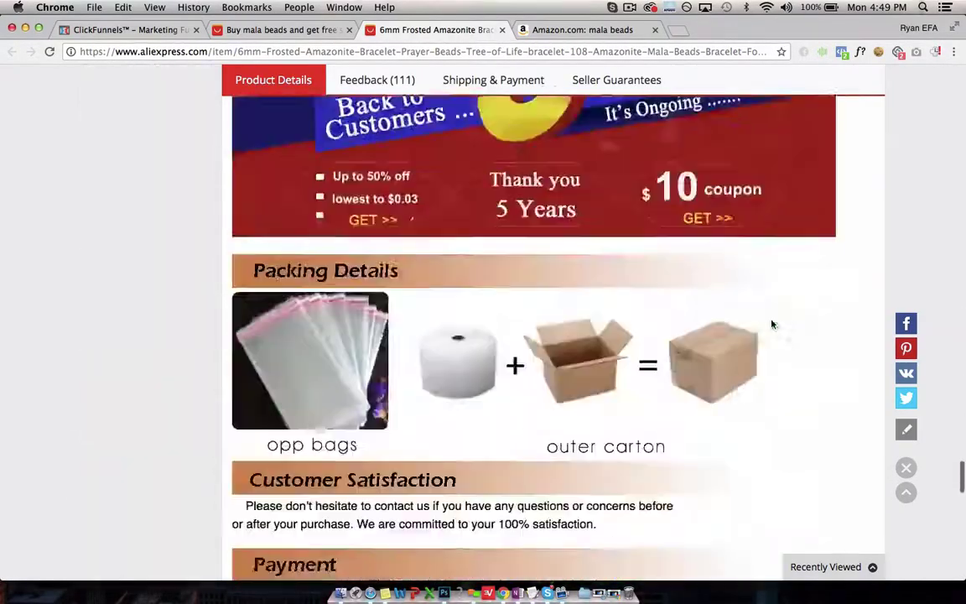
pyautogui.scroll(-20, 772, 324)
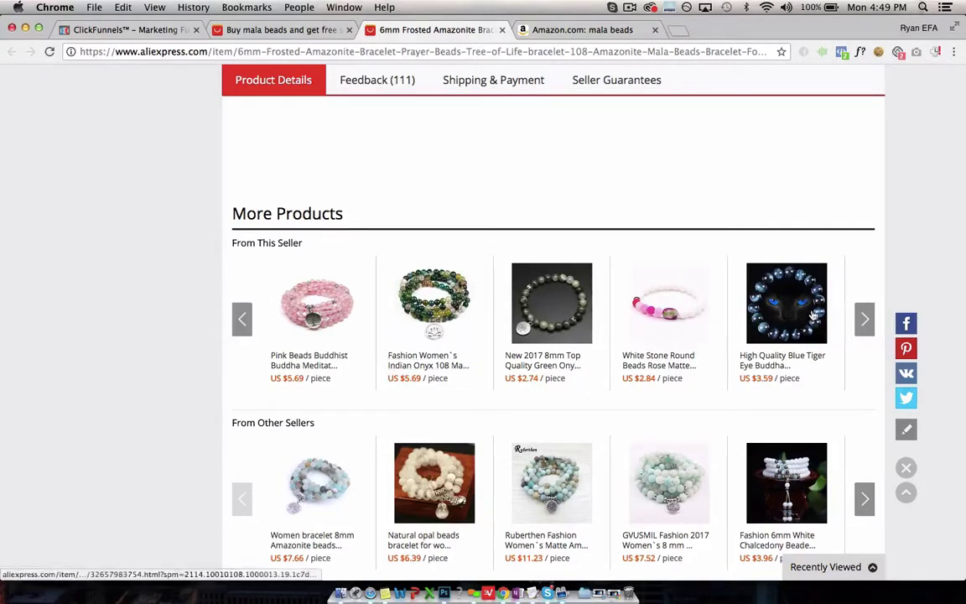
# - Browse more bracelets from this seller, and compare prices with the other sellers' and premium related products
pyautogui.click(859, 326)
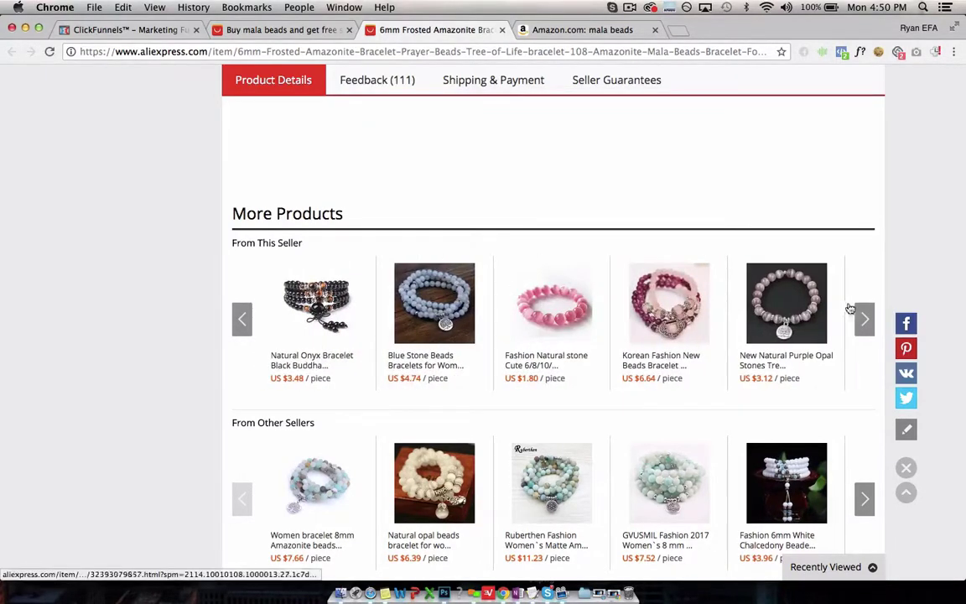
pyautogui.scroll(-5, 904, 257)
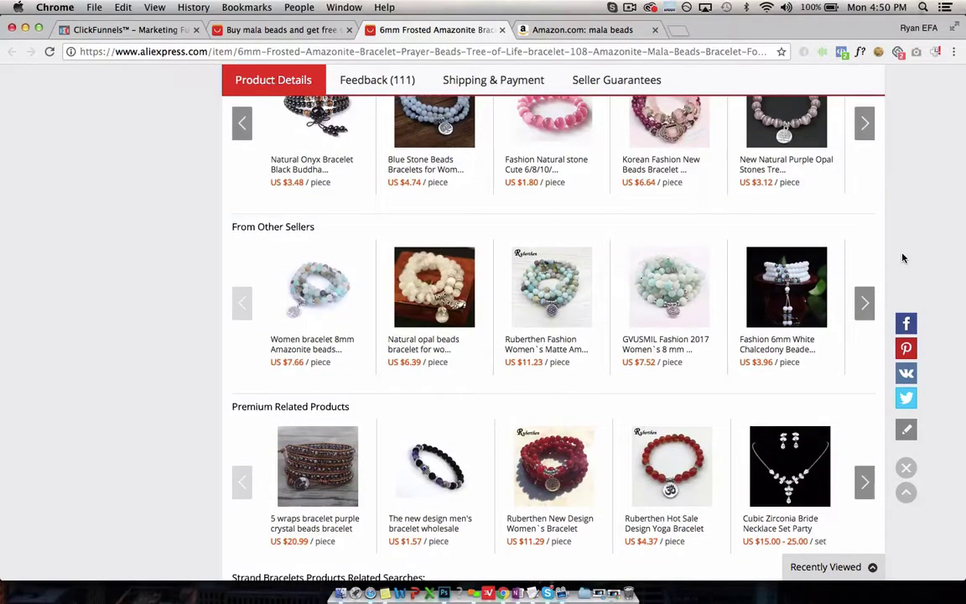
pyautogui.scroll(-6, 903, 257)
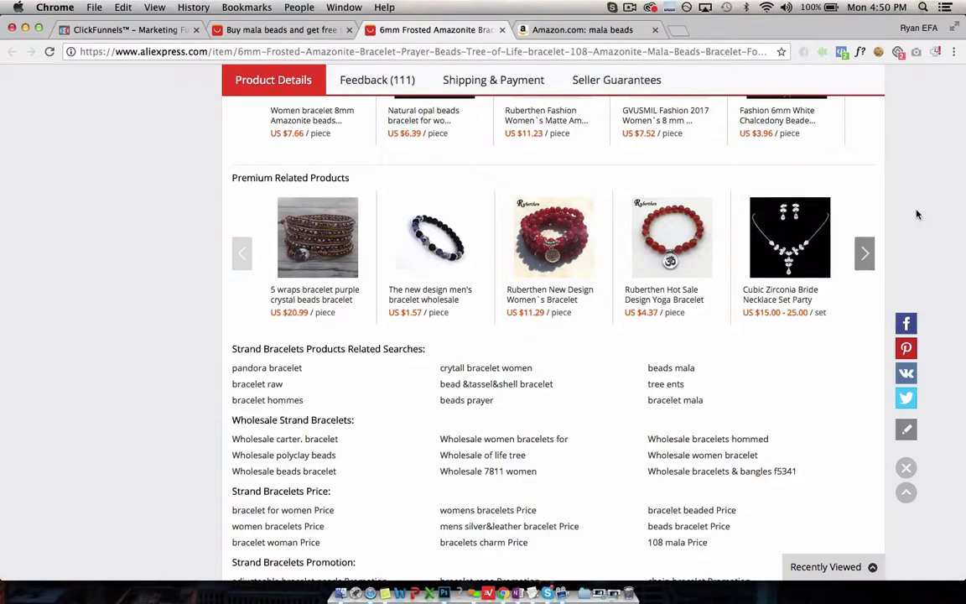
pyautogui.scroll(2, 917, 215)
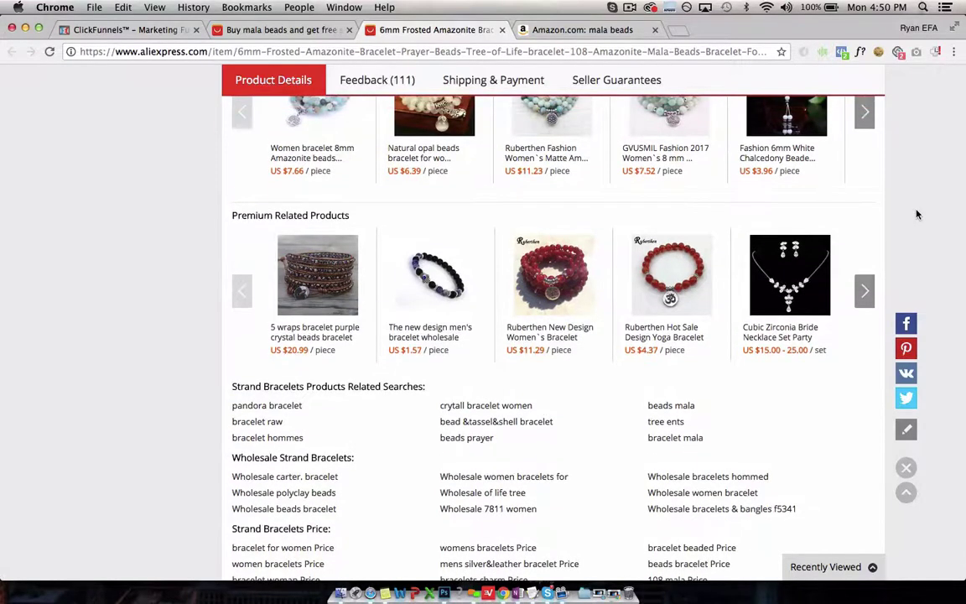
pyautogui.scroll(6, 917, 214)
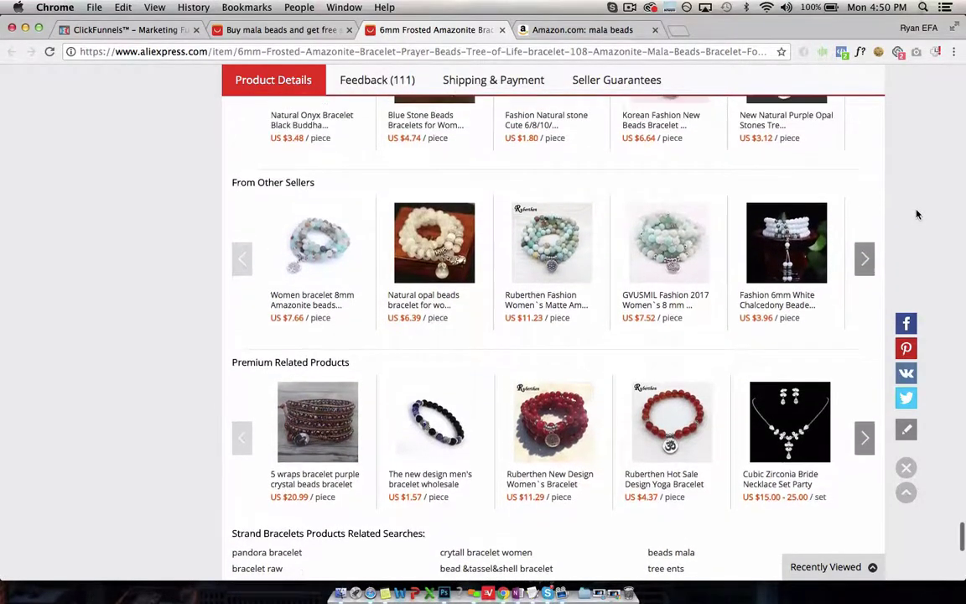
pyautogui.scroll(3, 916, 214)
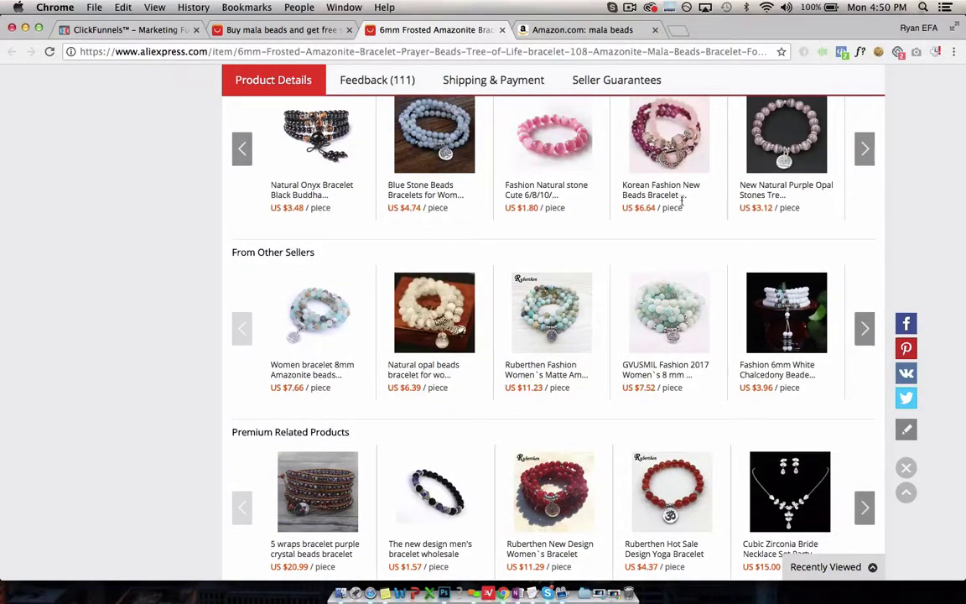
pyautogui.scroll(10, 918, 228)
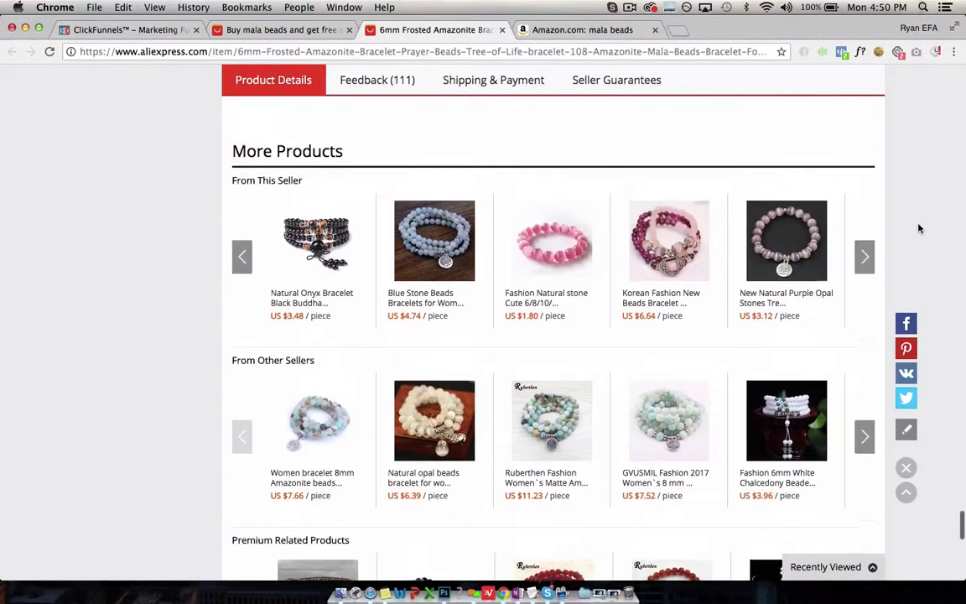
# - Go back up through the seller's shipping, return and packing information to the close-up photos of the amazonite bracelet
pyautogui.scroll(5, 918, 228)
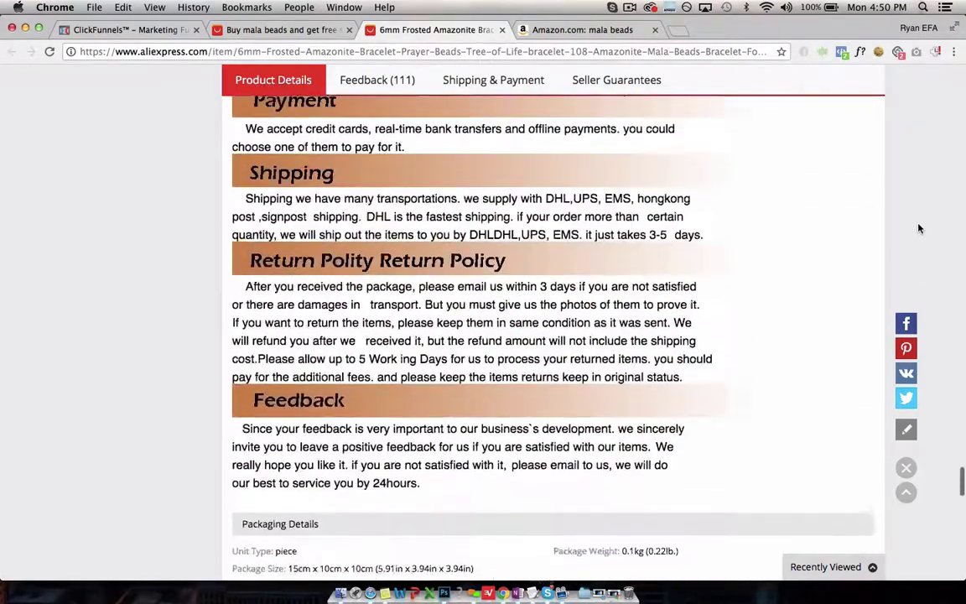
pyautogui.scroll(5, 880, 188)
pyautogui.scroll(10, 933, 265)
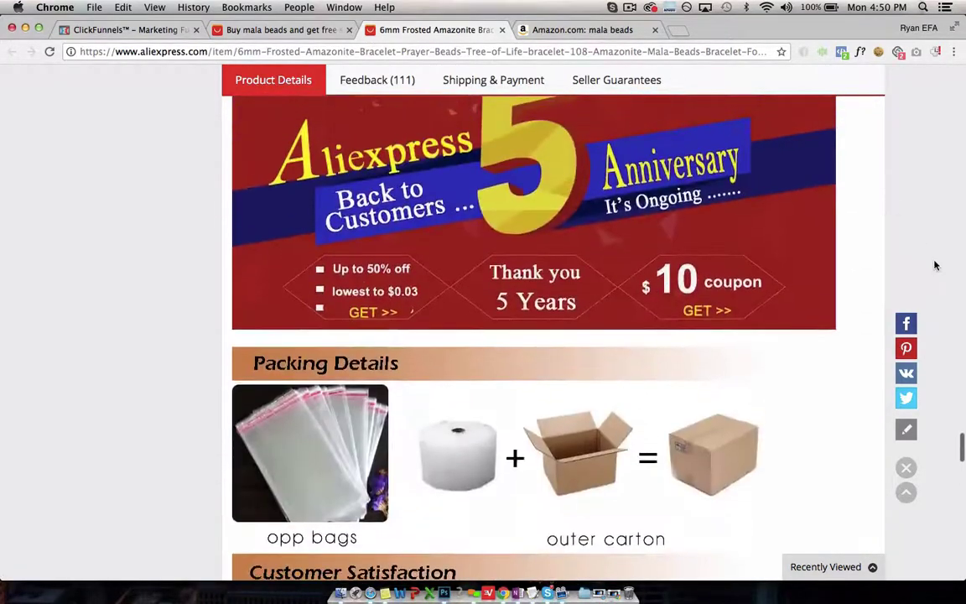
pyautogui.scroll(10, 935, 265)
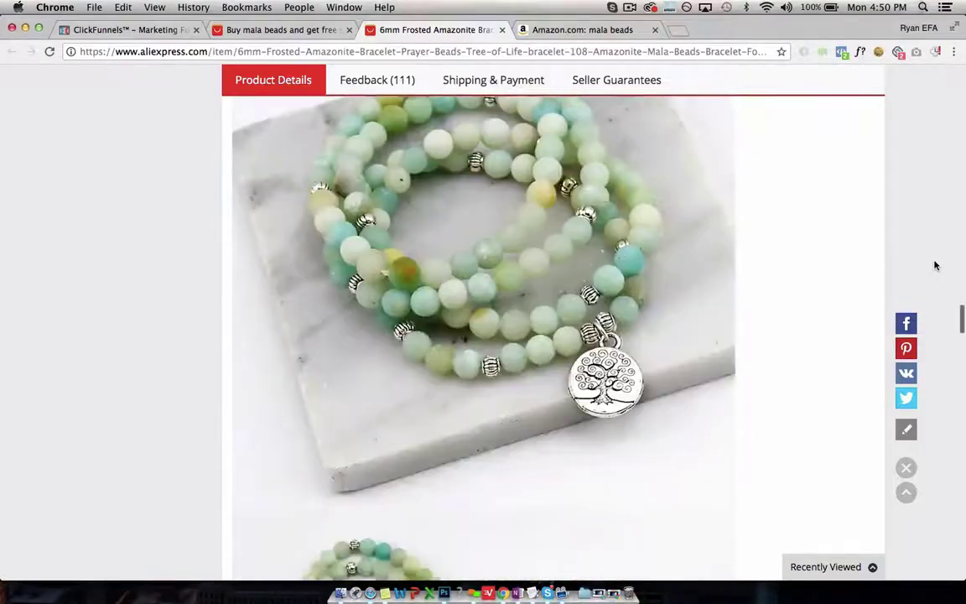
pyautogui.scroll(10, 935, 265)
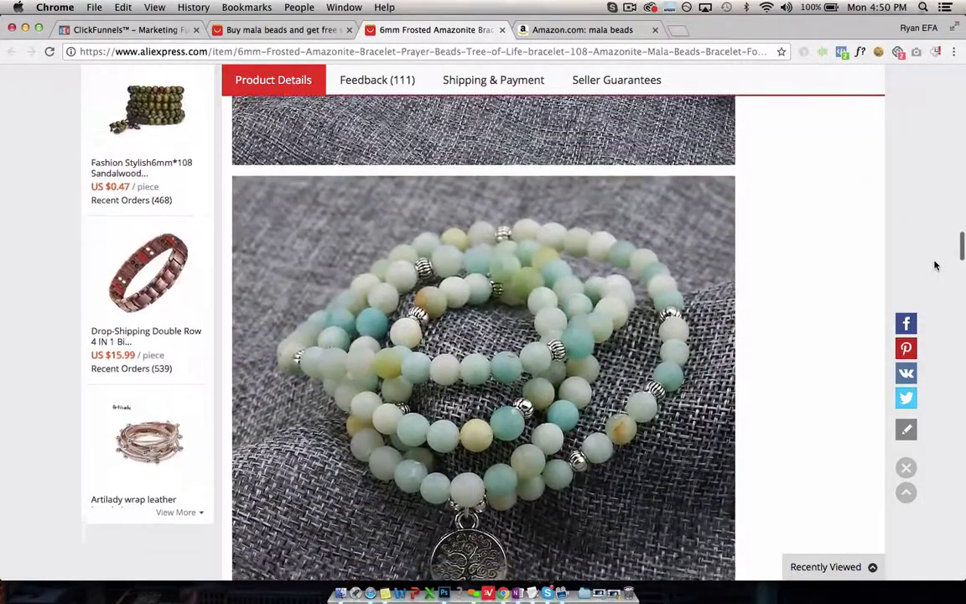
# - Review the remaining amazonite bracelet photos and packaging details, ending at the More Products section
pyautogui.scroll(-10, 789, 324)
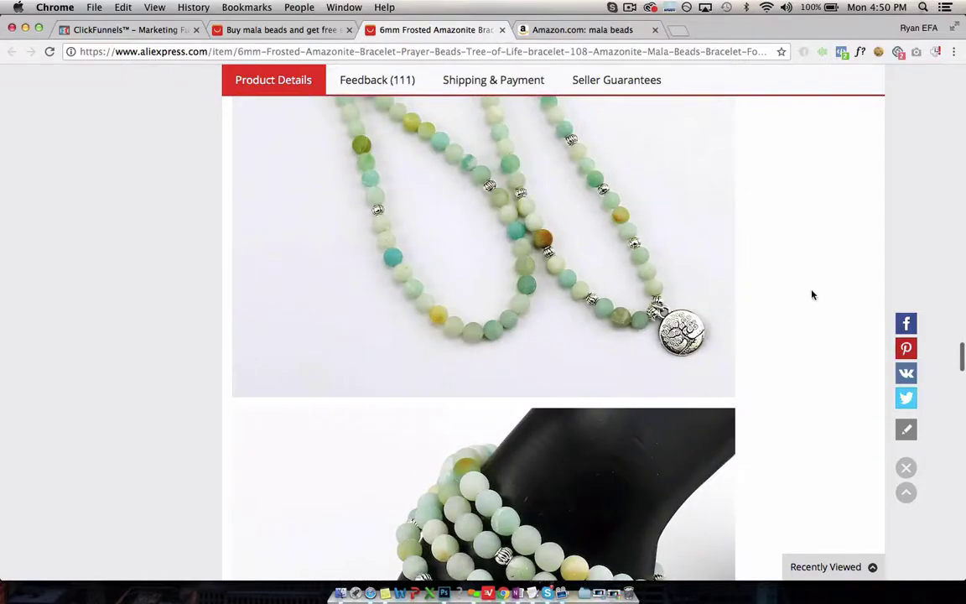
pyautogui.scroll(-15, 726, 275)
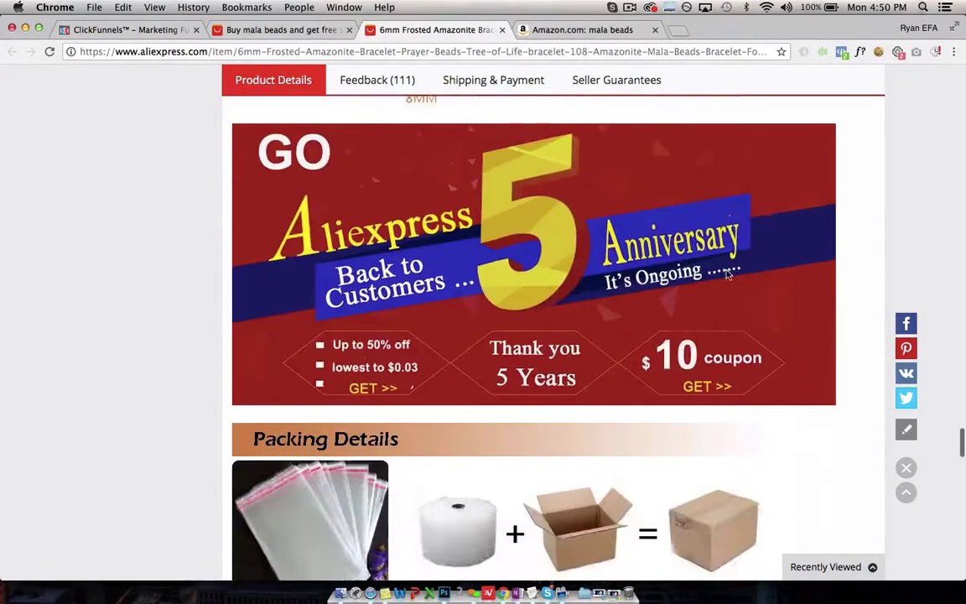
pyautogui.scroll(-10, 116, 315)
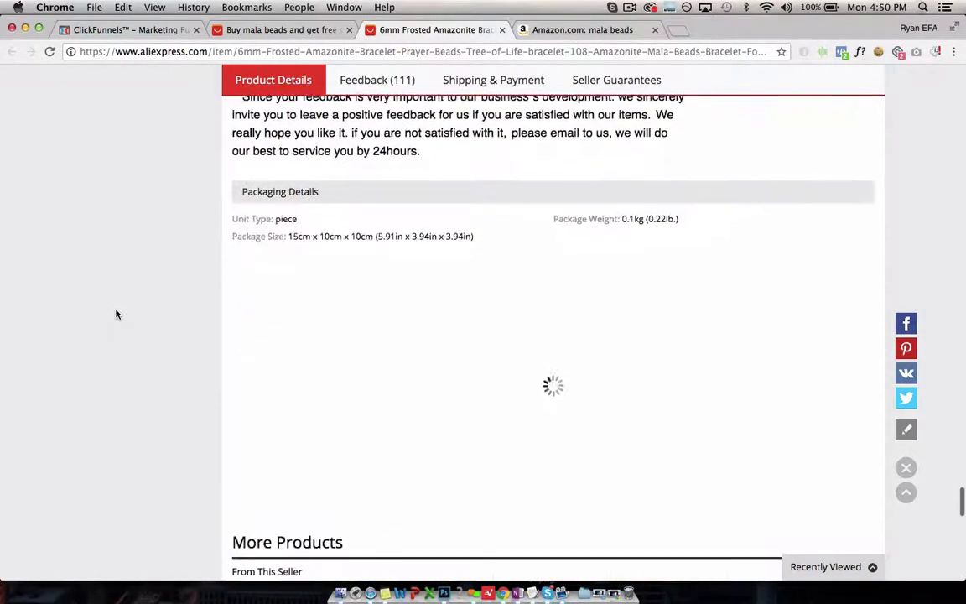
pyautogui.scroll(-5, 117, 315)
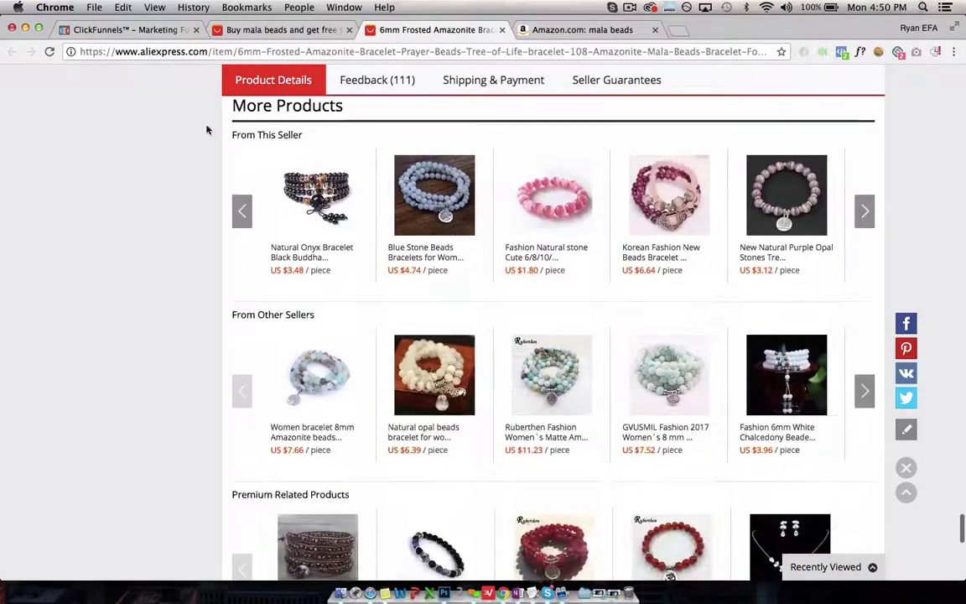
# - Switch to ClickFunnels, preview the Control version of the Front End Offer Optin page, and read its free widget giveaway headline
pyautogui.click(138, 31)
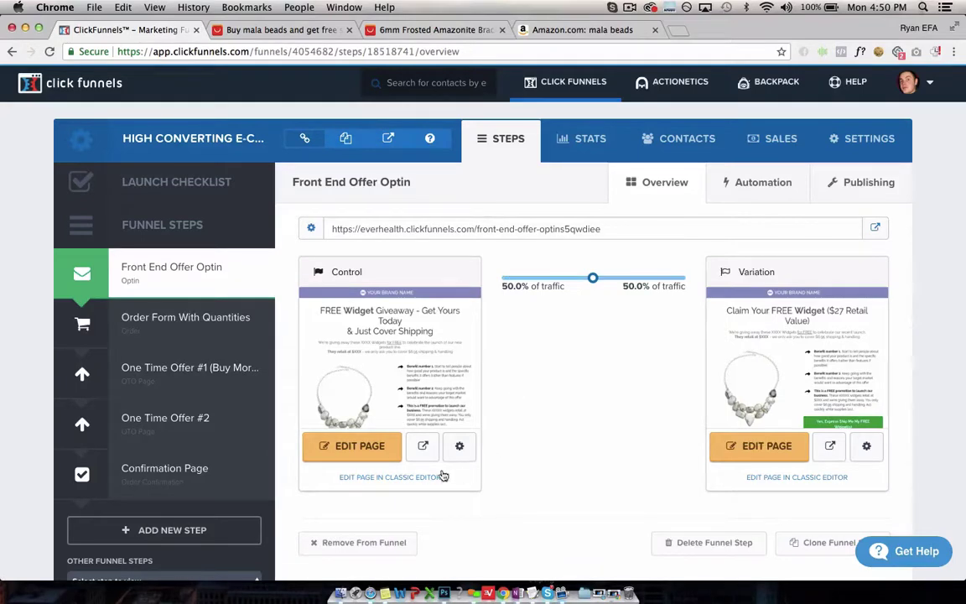
pyautogui.click(424, 446)
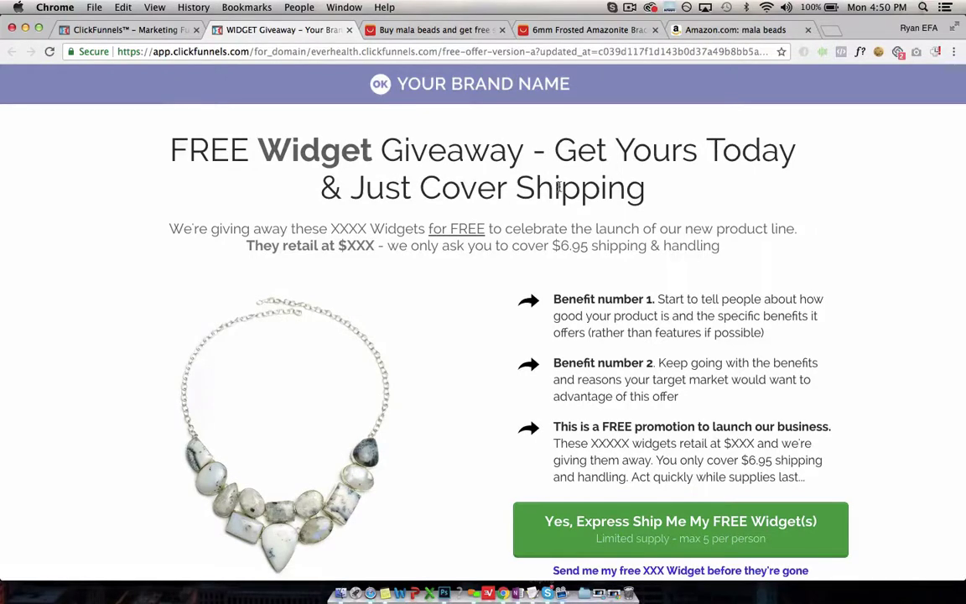
pyautogui.moveTo(606, 193)
pyautogui.mouseDown()
pyautogui.moveTo(263, 147)
pyautogui.moveTo(386, 151)
pyautogui.moveTo(621, 219)
pyautogui.moveTo(608, 191)
pyautogui.moveTo(616, 195)
pyautogui.mouseUp()
pyautogui.click(243, 141)
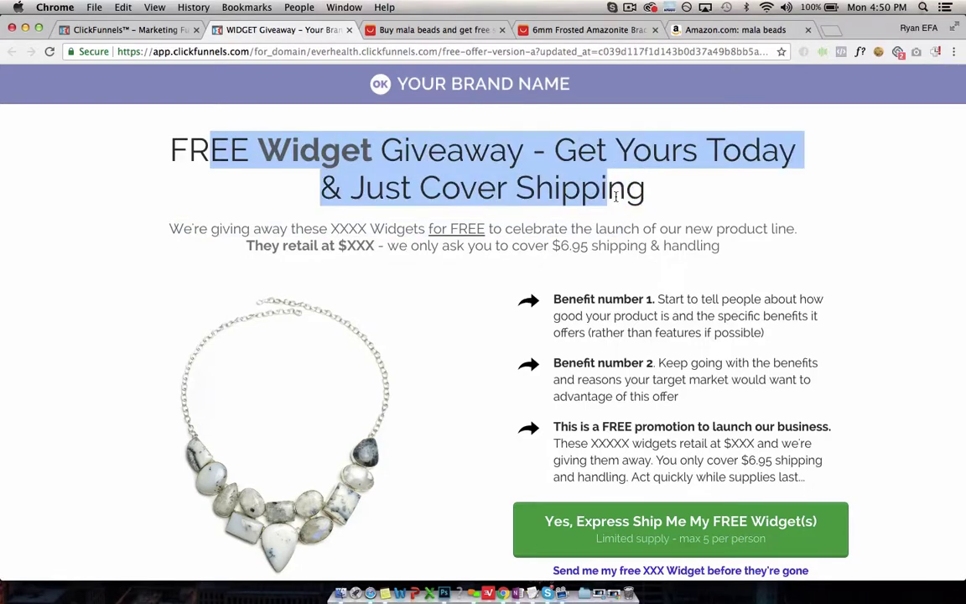
pyautogui.click(522, 198)
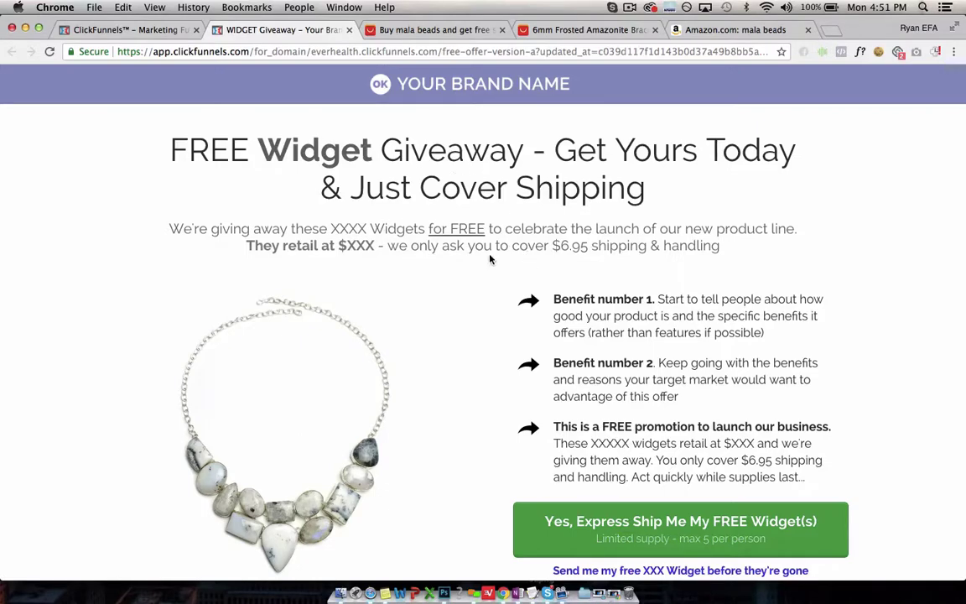
# - Examine the giveaway page's order button, countdown, testimonials, customer photos and refund guarantee, then return to its headline
pyautogui.scroll(-5, 694, 393)
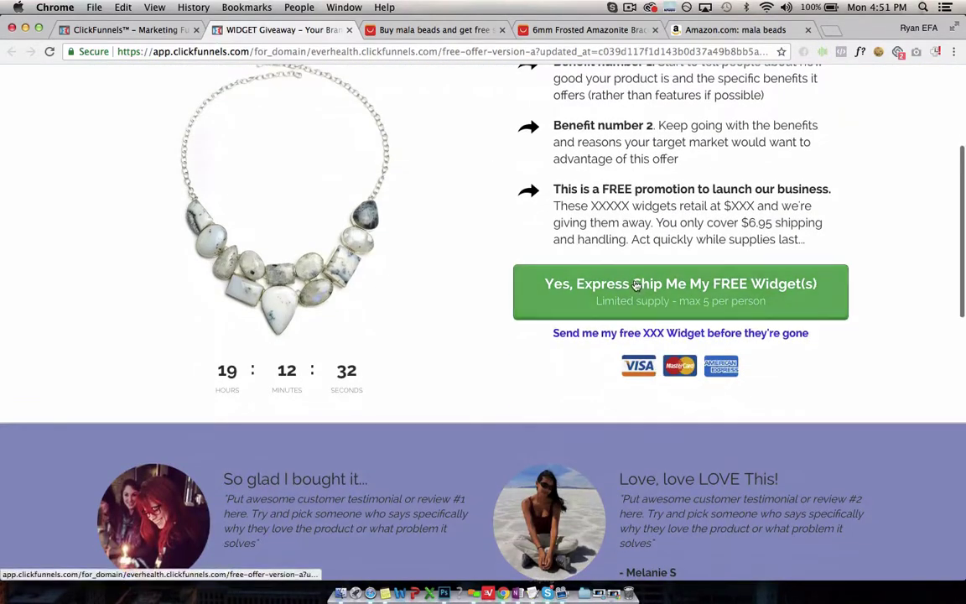
pyautogui.scroll(-5, 424, 479)
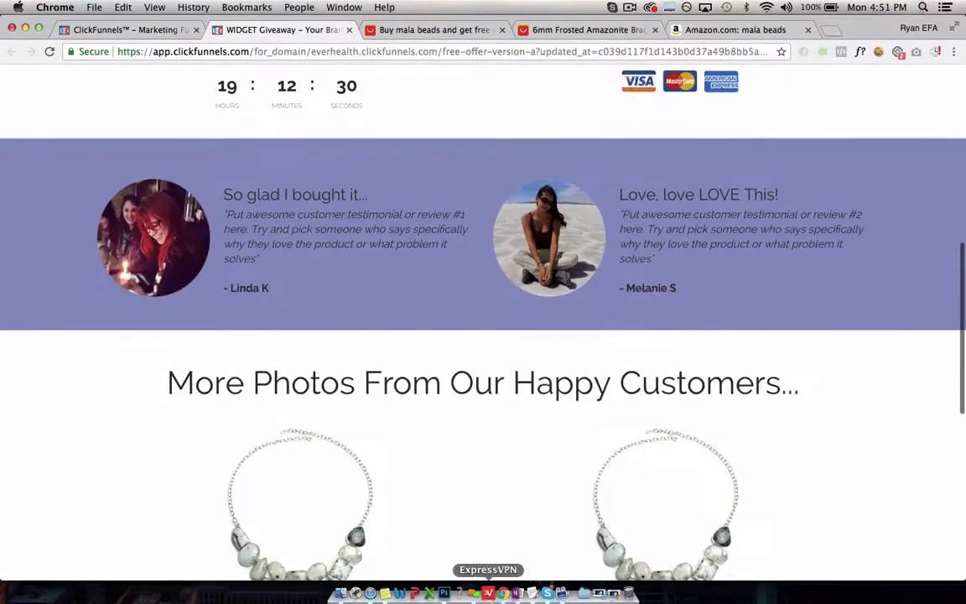
pyautogui.scroll(-8, 395, 427)
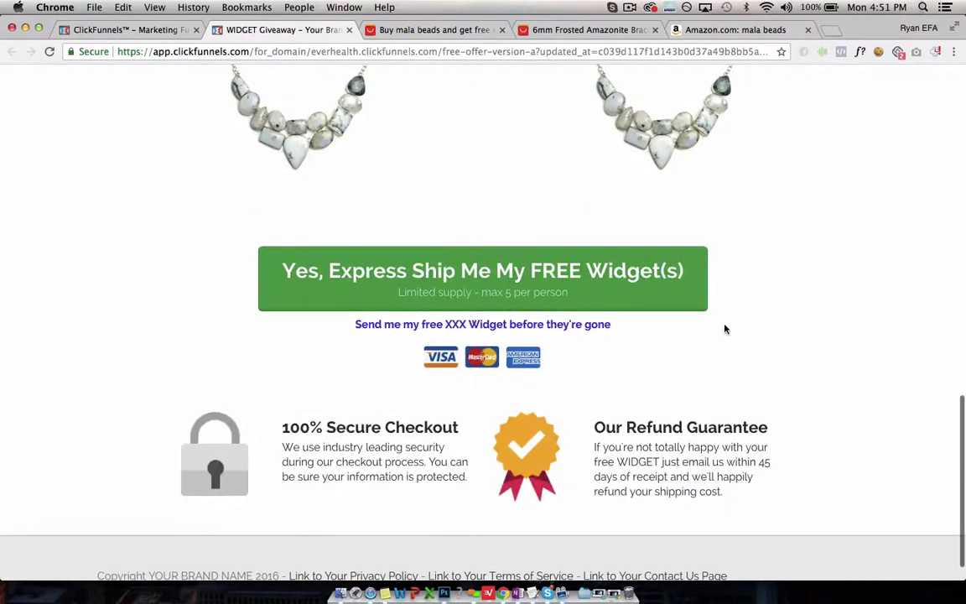
pyautogui.press('Home')
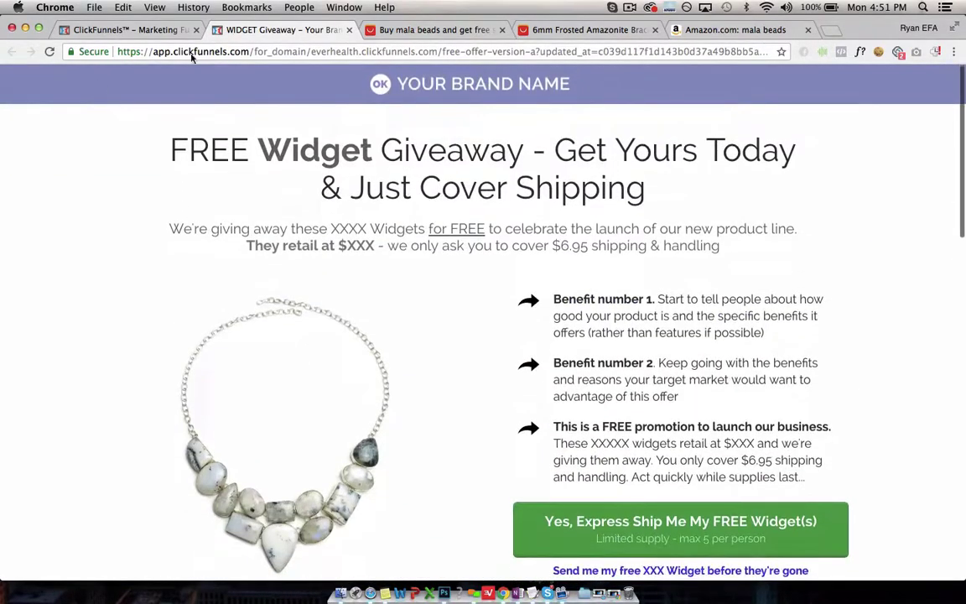
# - Return to the funnel steps and view the overview of the Order Form With Quantities step
pyautogui.click(147, 30)
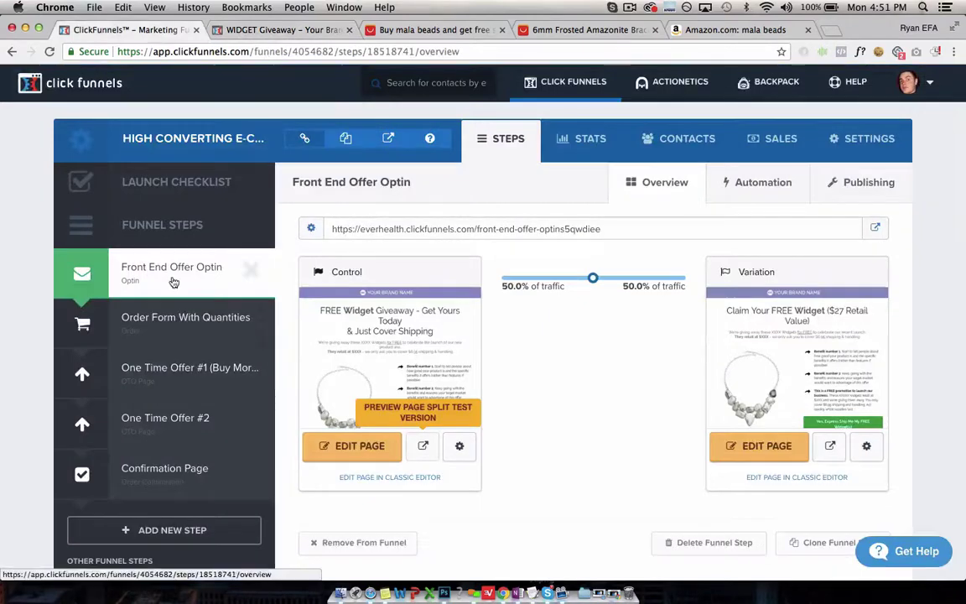
pyautogui.click(165, 315)
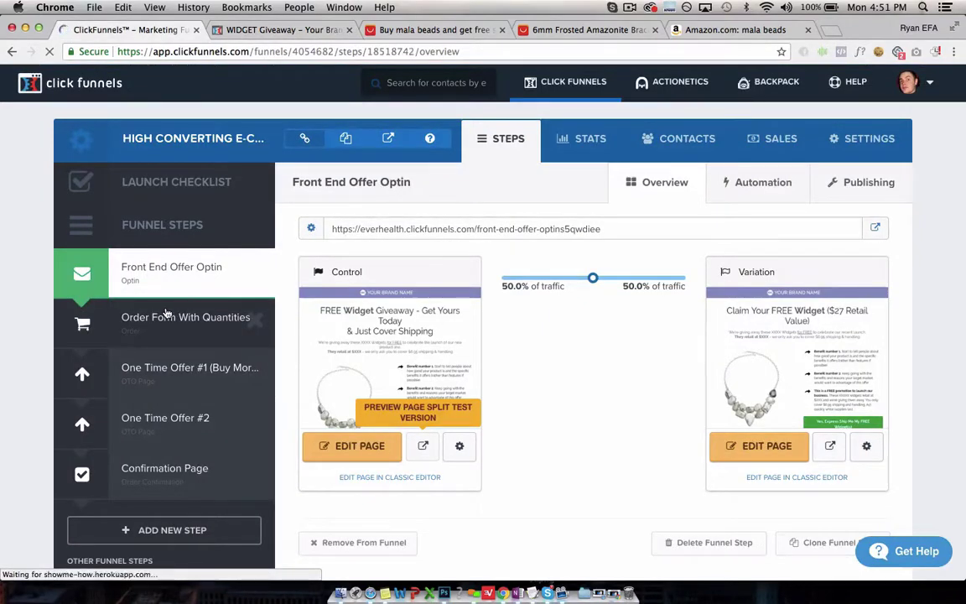
pyautogui.scroll(-3, 858, 297)
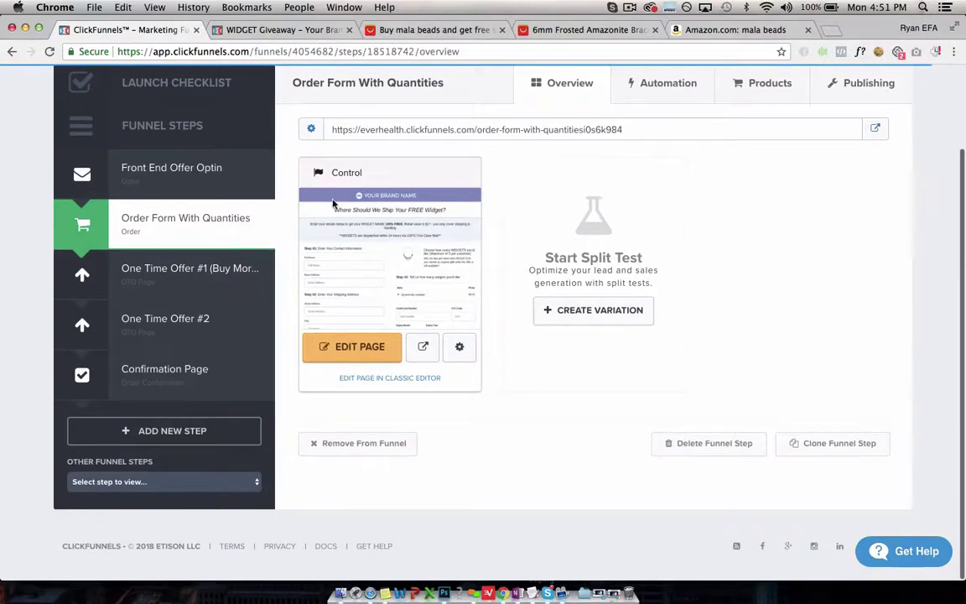
# - Open the One Time Offer #1 (Buy More) funnel step, preview its Control page and read the 45% discount offer
pyautogui.click(189, 283)
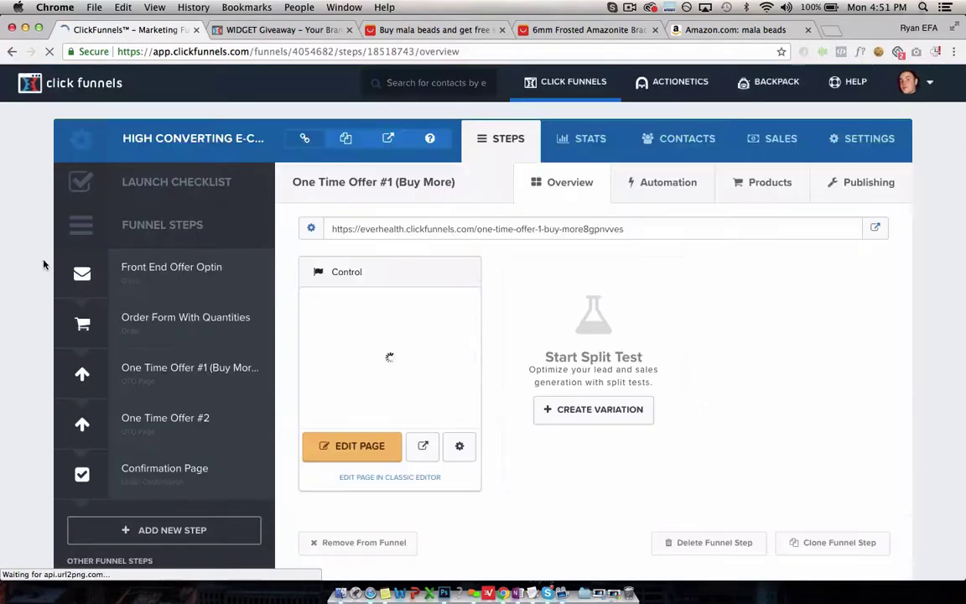
pyautogui.scroll(-2, 7, 253)
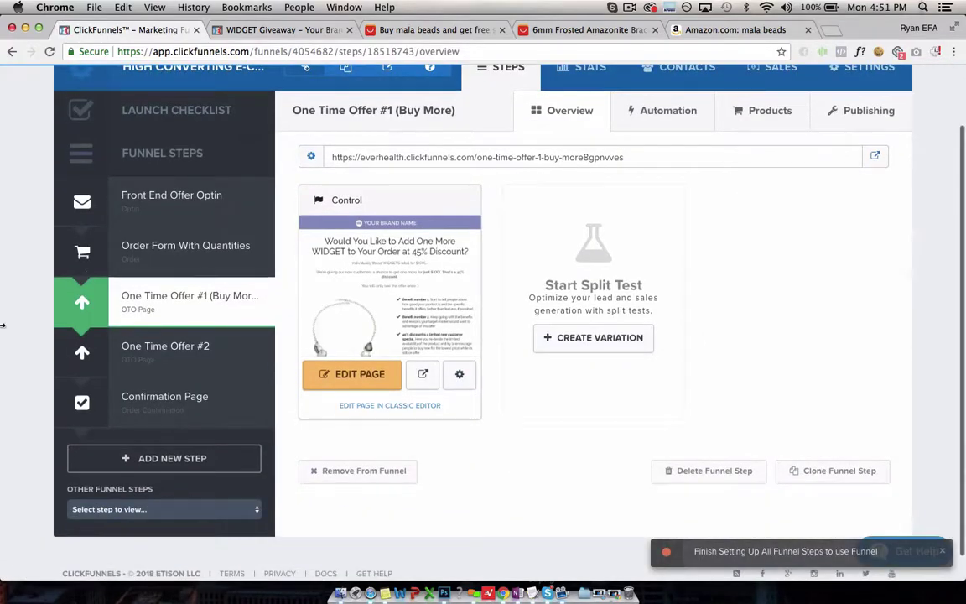
pyautogui.scroll(-1, 289, 208)
pyautogui.click(426, 347)
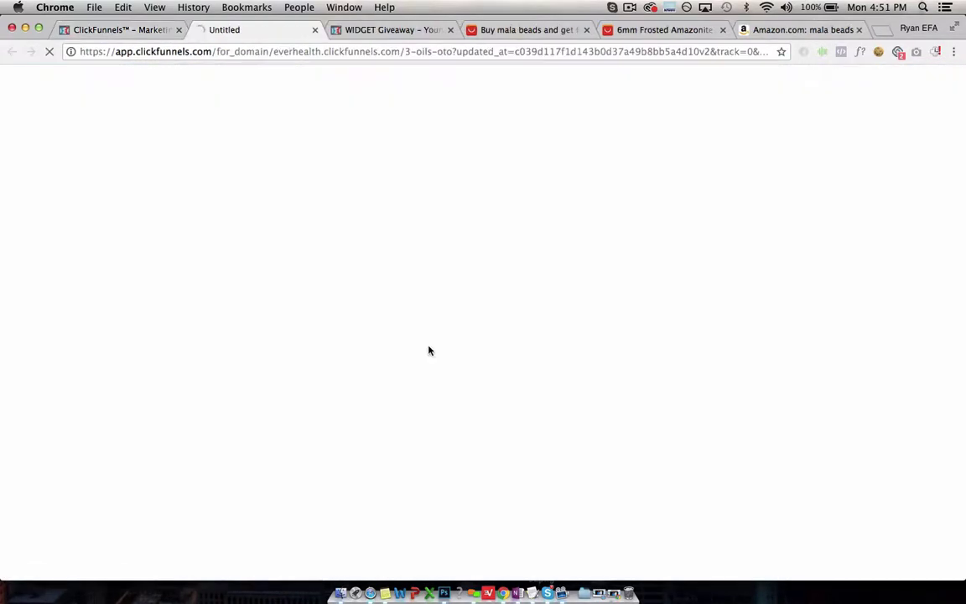
pyautogui.scroll(-2, 524, 274)
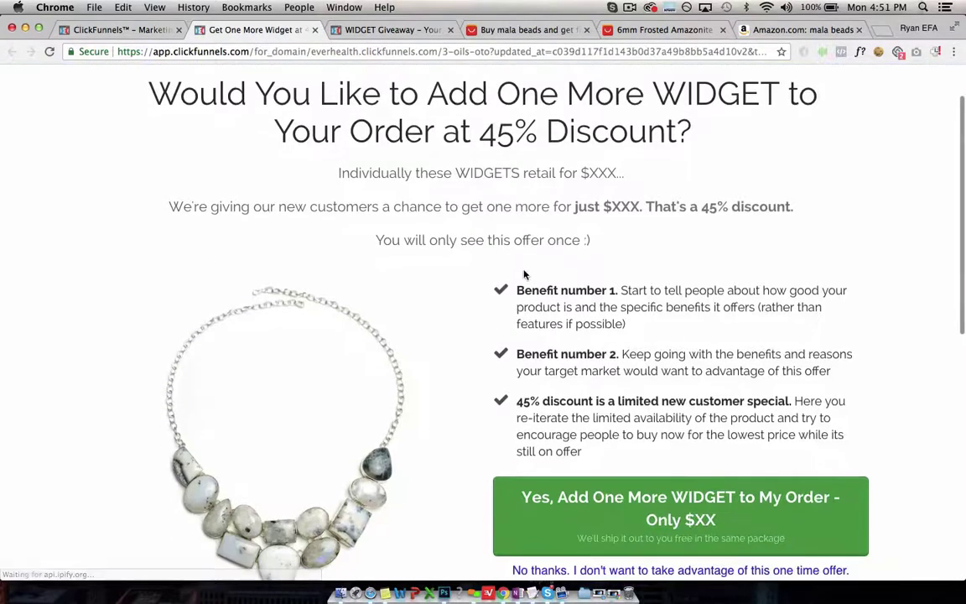
# - Check the mala bead listings on AliExpress and reread the upsell page offering one more widget at a 45% discount
pyautogui.click(529, 30)
pyautogui.scroll(-3, 653, 255)
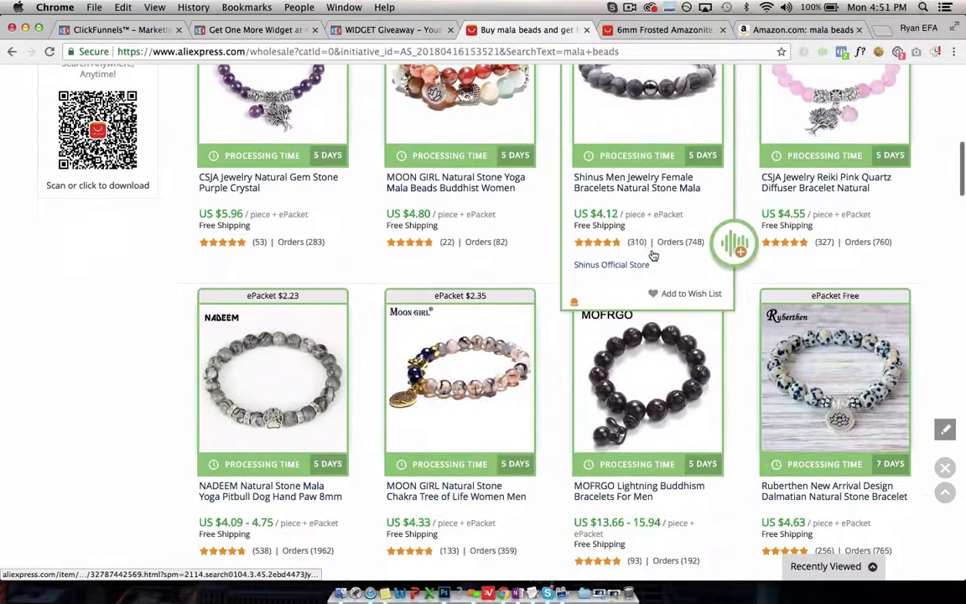
pyautogui.click(240, 35)
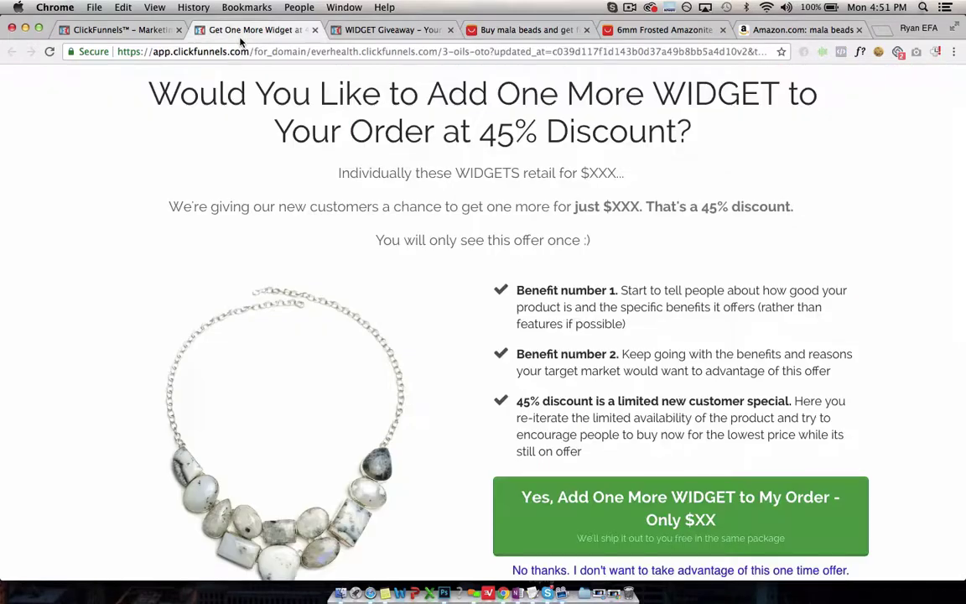
pyautogui.scroll(2, 680, 307)
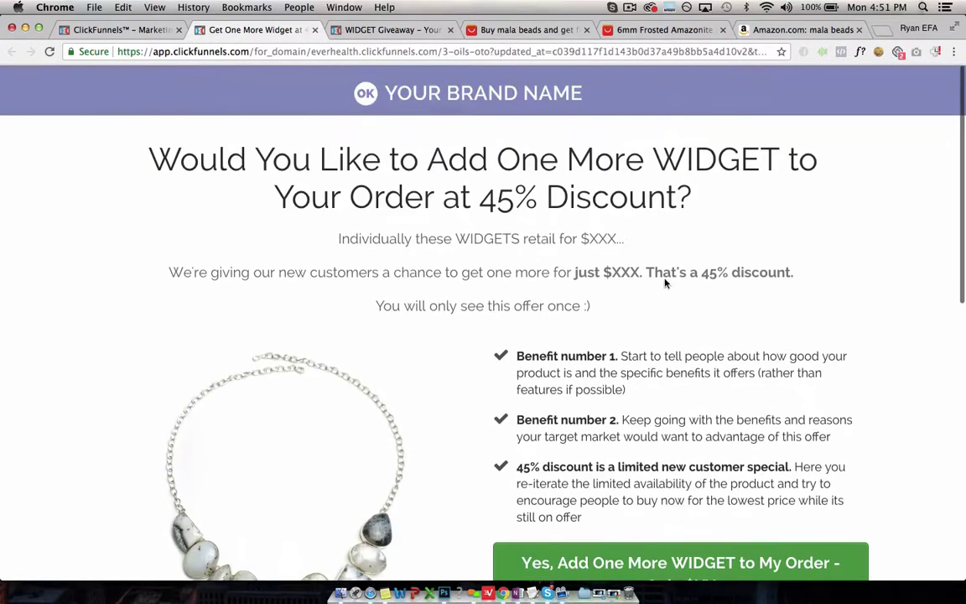
pyautogui.scroll(-3, 445, 201)
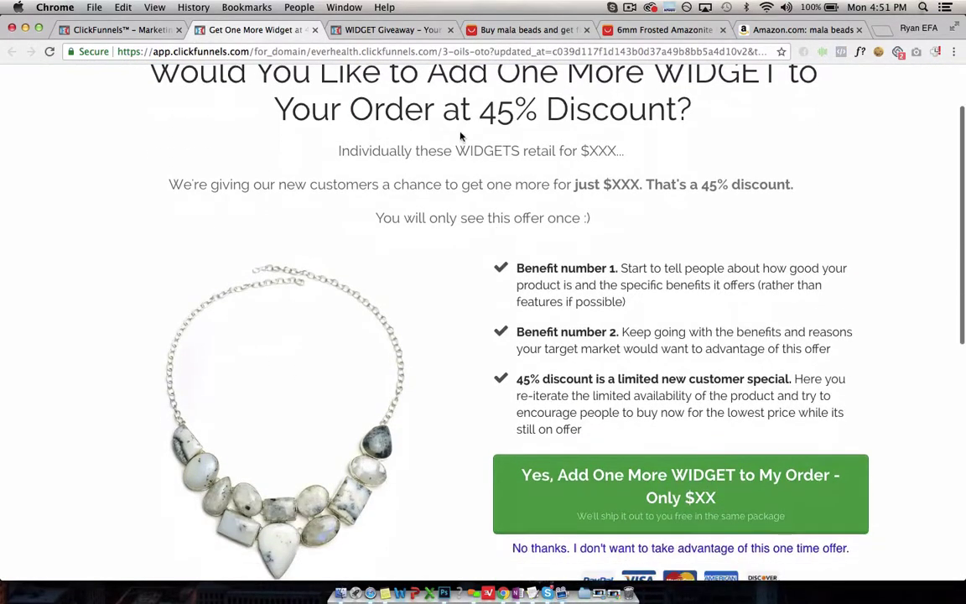
pyautogui.scroll(-5, 445, 395)
pyautogui.scroll(5, 444, 395)
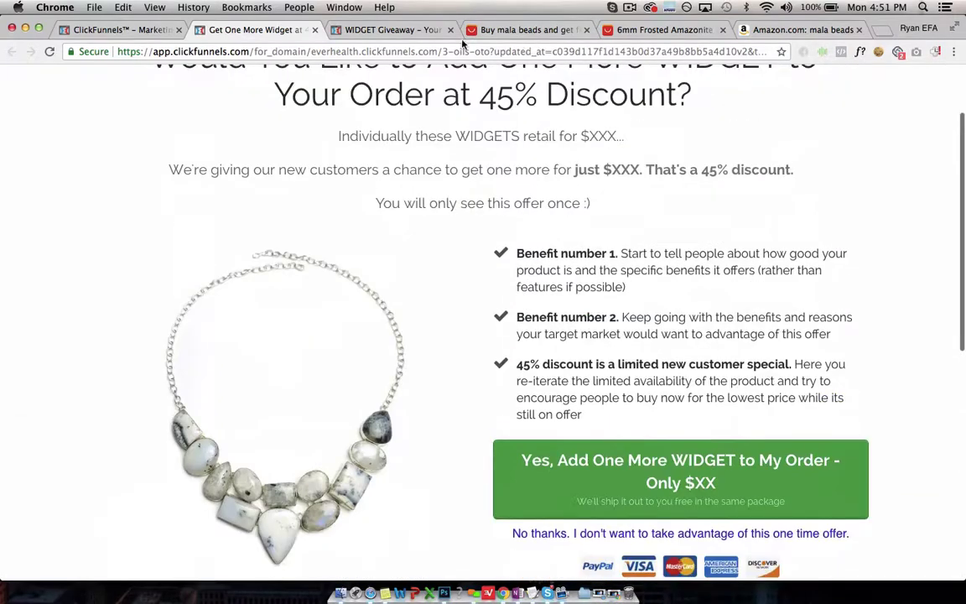
# - Look over the AliExpress mala bead results and the related products on the 6mm Frosted Amazonite bracelet page
pyautogui.click(486, 30)
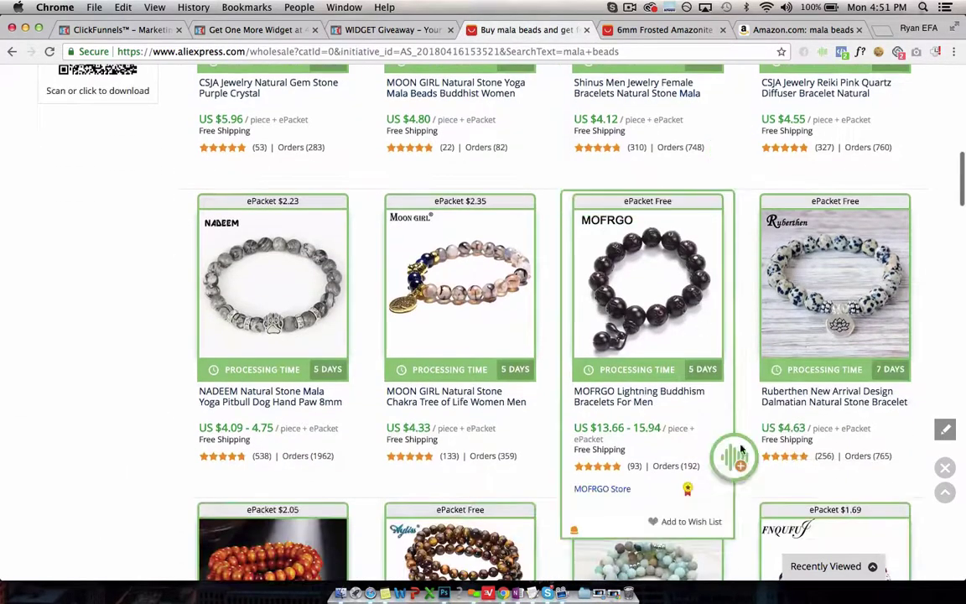
pyautogui.click(640, 29)
pyautogui.scroll(-1, 717, 257)
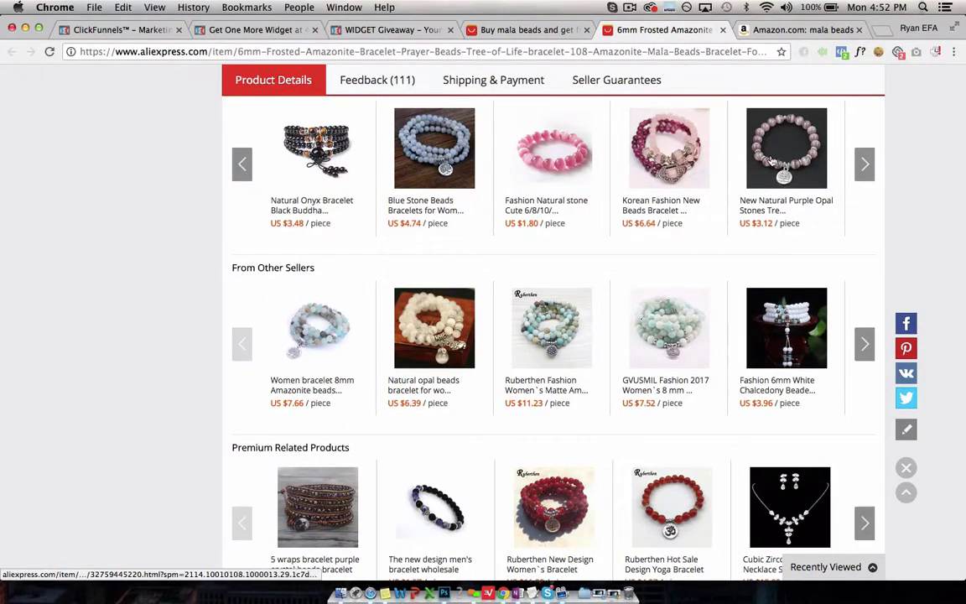
# - Revisit the free widget giveaway page and compare it with the one-more-widget upsell page
pyautogui.click(390, 30)
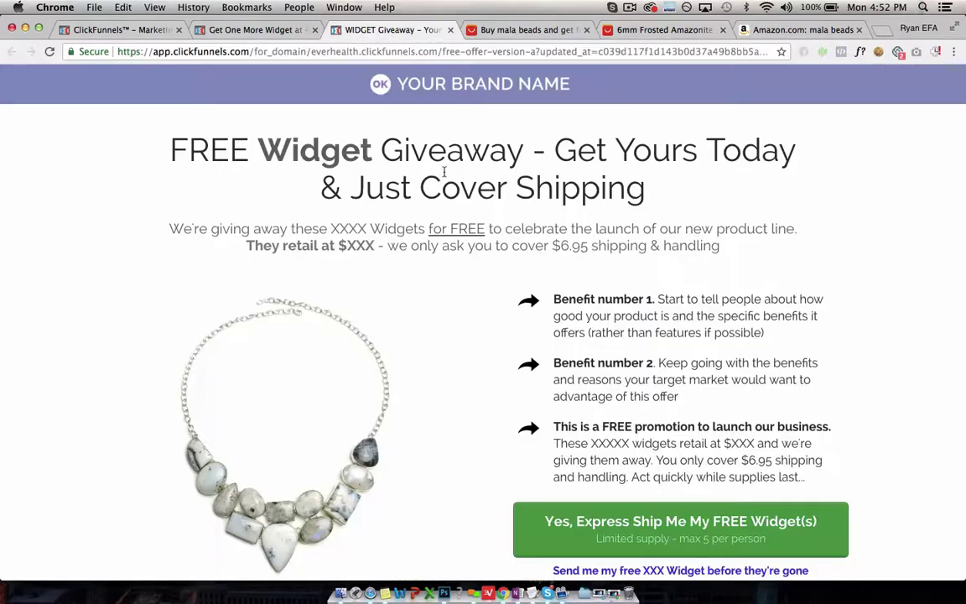
pyautogui.scroll(-1, 557, 294)
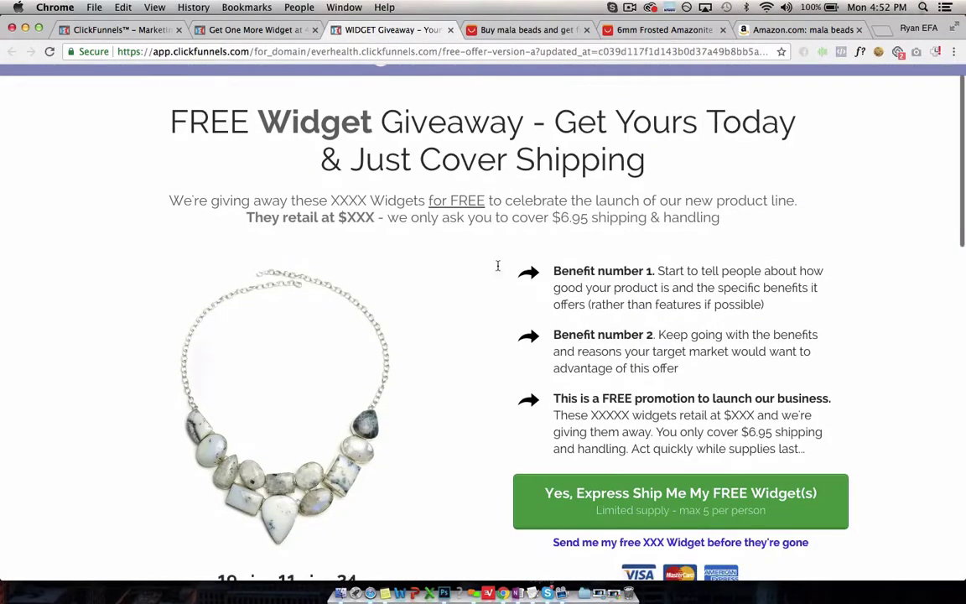
pyautogui.click(286, 31)
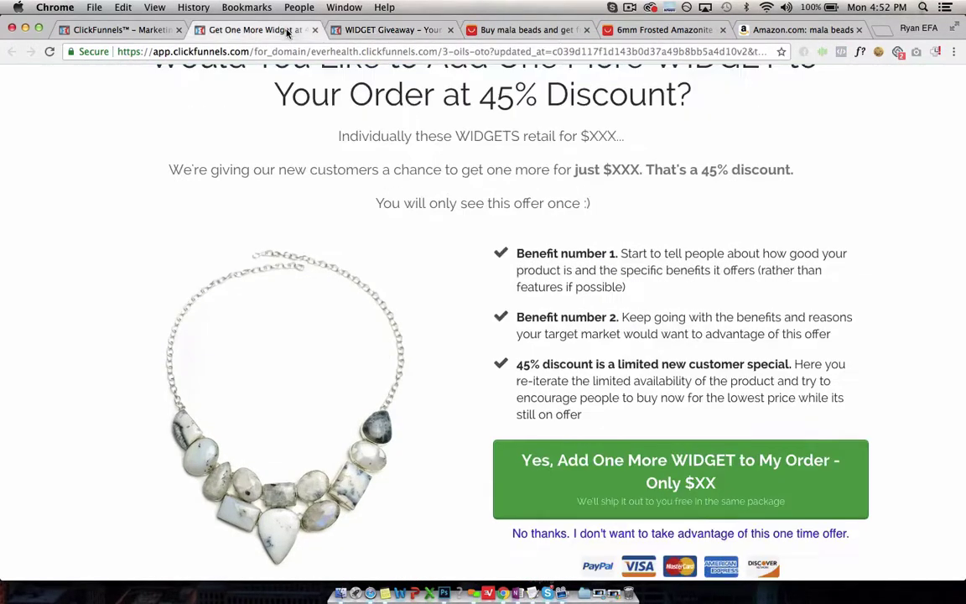
# - Return to the ClickFunnels funnel steps and view the overview of the One Time Offer #2 step
pyautogui.click(130, 30)
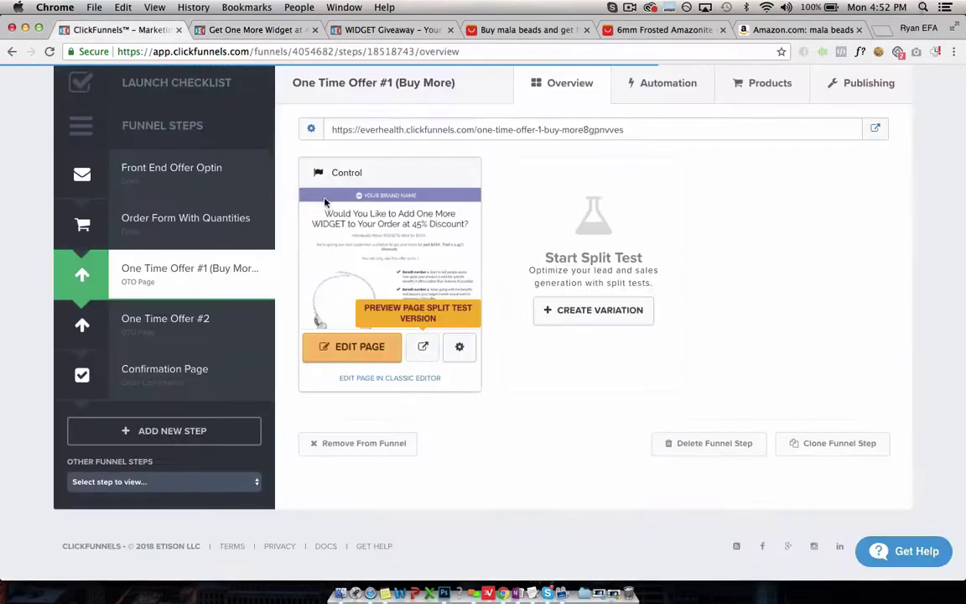
pyautogui.click(154, 332)
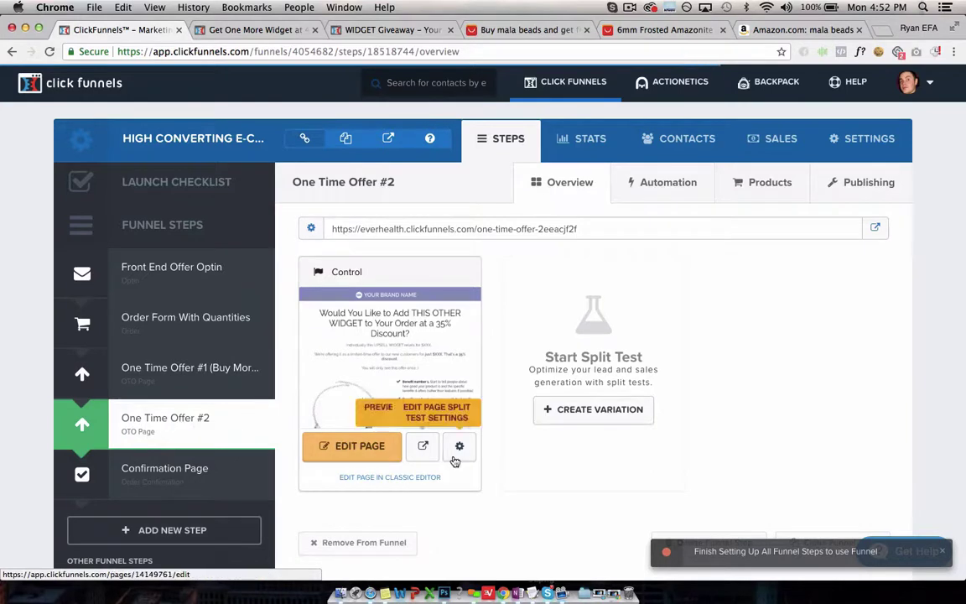
pyautogui.scroll(-3, 454, 461)
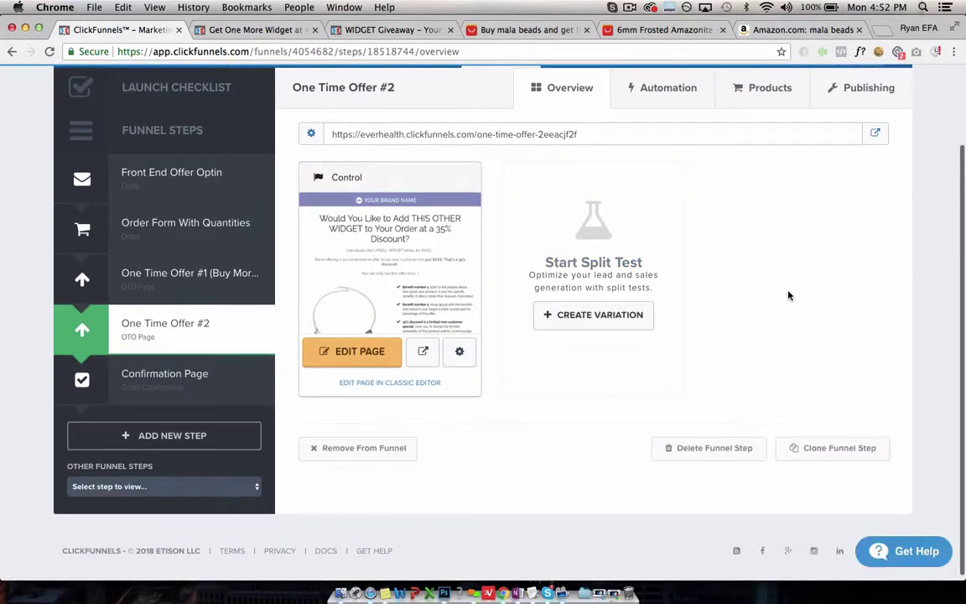
pyautogui.scroll(-1, 776, 304)
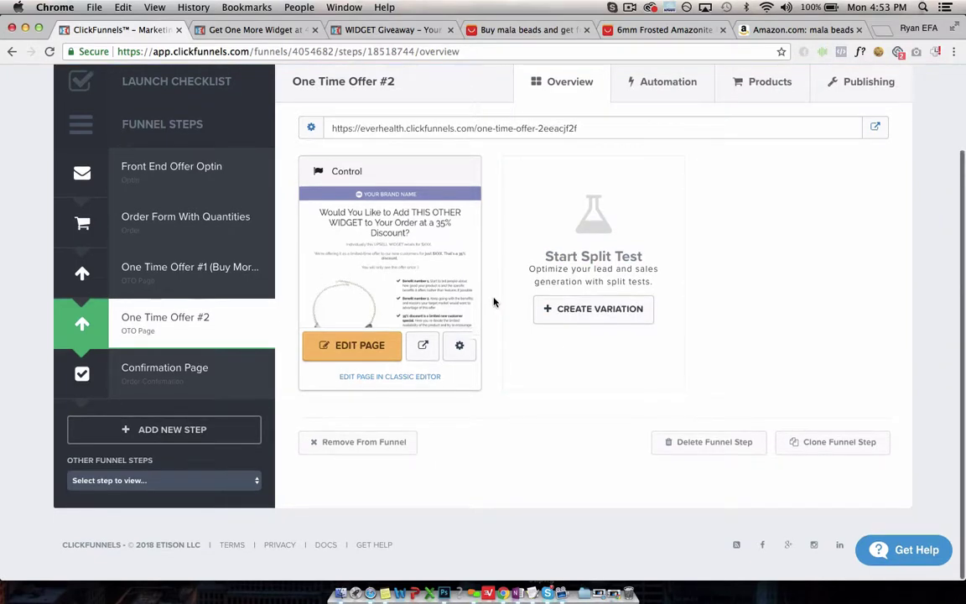
pyautogui.scroll(2, 494, 327)
pyautogui.scroll(3, 494, 335)
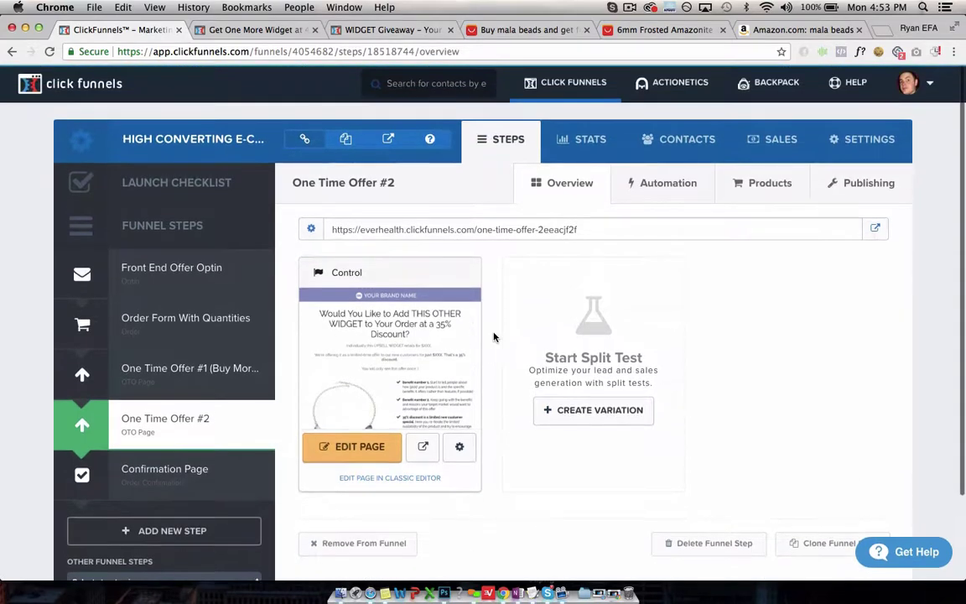
pyautogui.scroll(1, 775, 388)
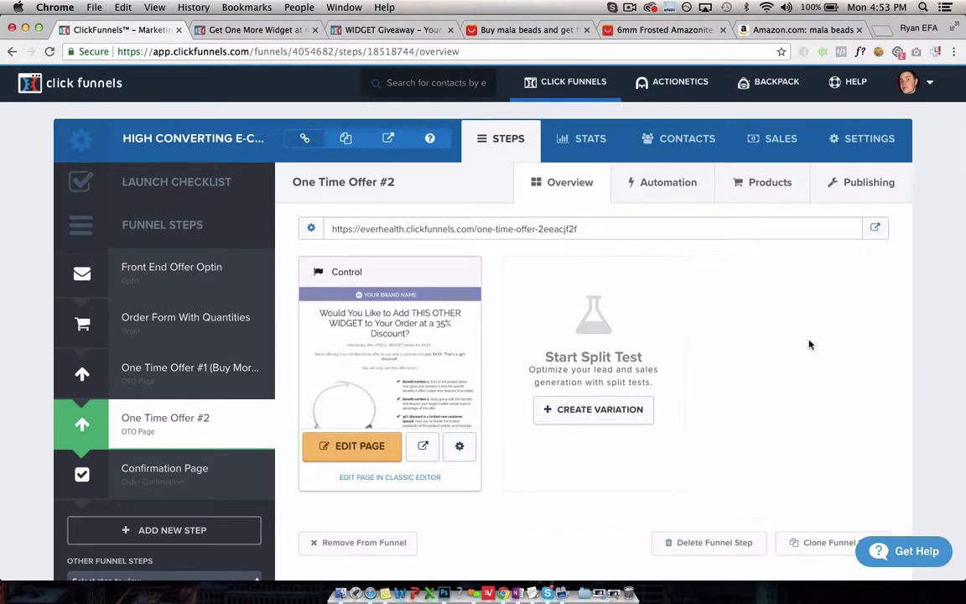
pyautogui.scroll(-1, 807, 345)
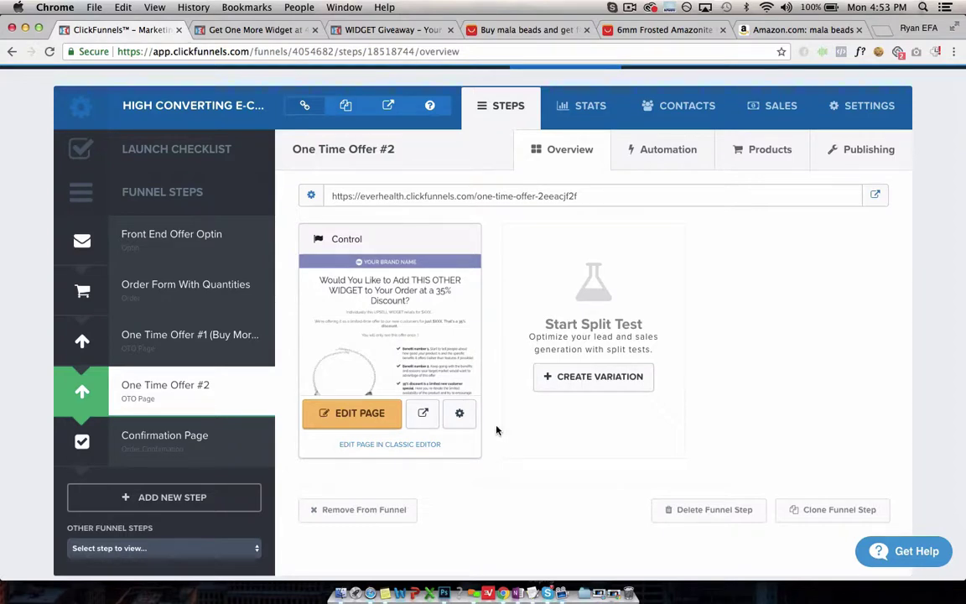
pyautogui.scroll(1, 499, 352)
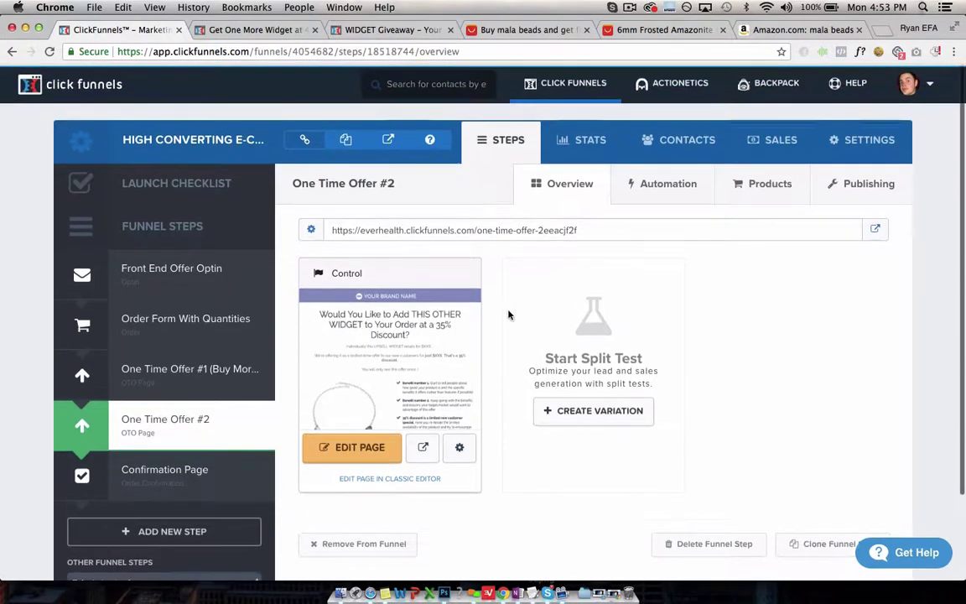
# - Switch to the AliExpress page of the 6mm Frosted Amazonite bracelet and view its main photo, price and order information
pyautogui.click(646, 30)
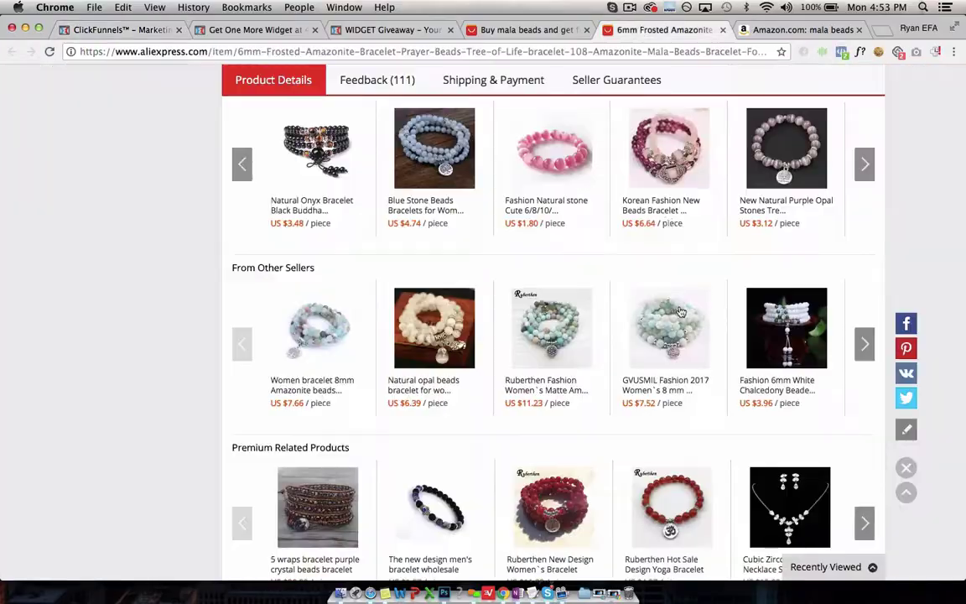
pyautogui.scroll(-5, 681, 312)
pyautogui.scroll(20, 681, 312)
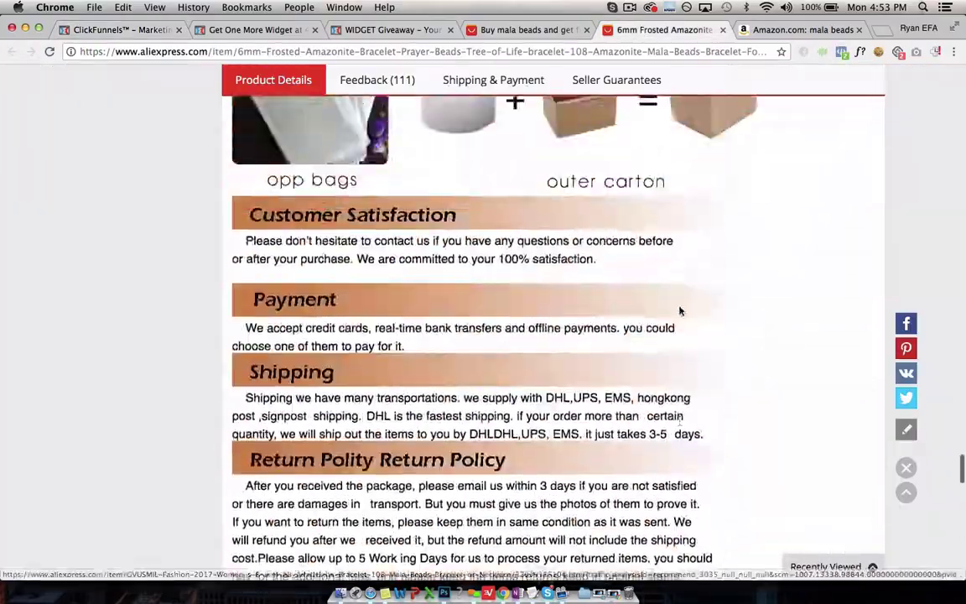
pyautogui.scroll(15, 681, 312)
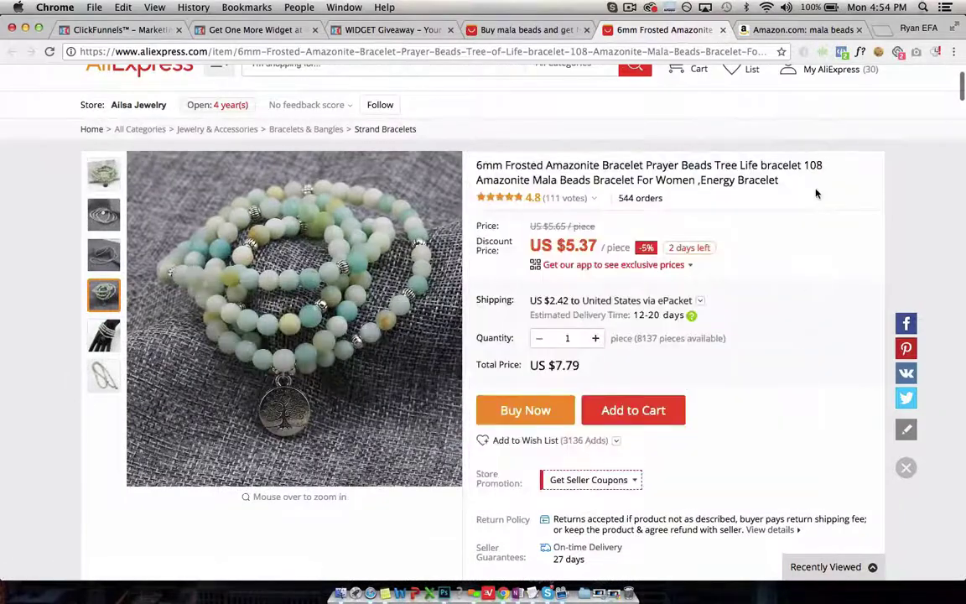
# - Examine the Amazonite bracelet's buyer protection, item specifics, the seller's other bracelets, bead dimensions and detail photos
pyautogui.scroll(-10, 916, 202)
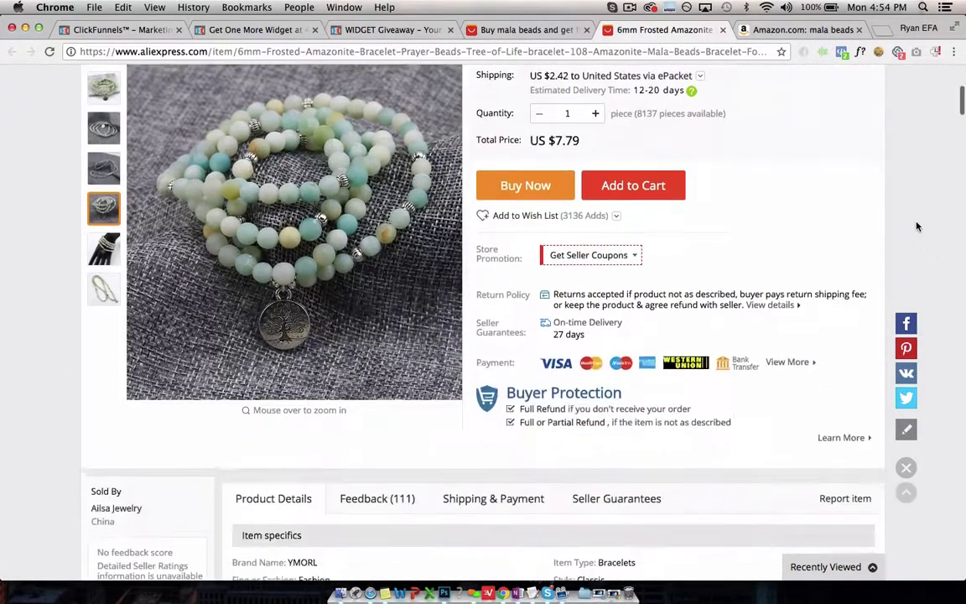
pyautogui.scroll(-2, 917, 226)
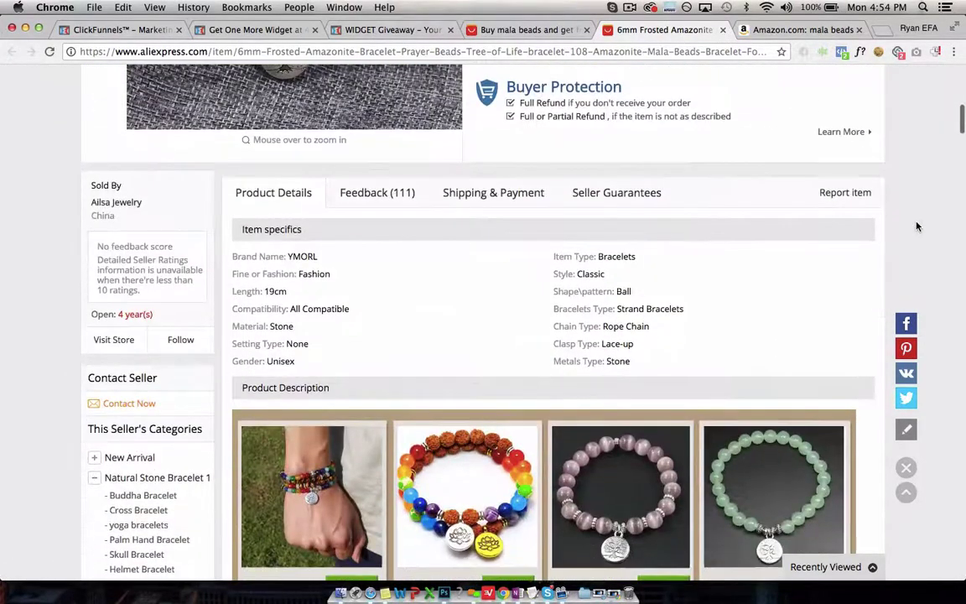
pyautogui.scroll(-4, 916, 226)
pyautogui.scroll(-4, 916, 226)
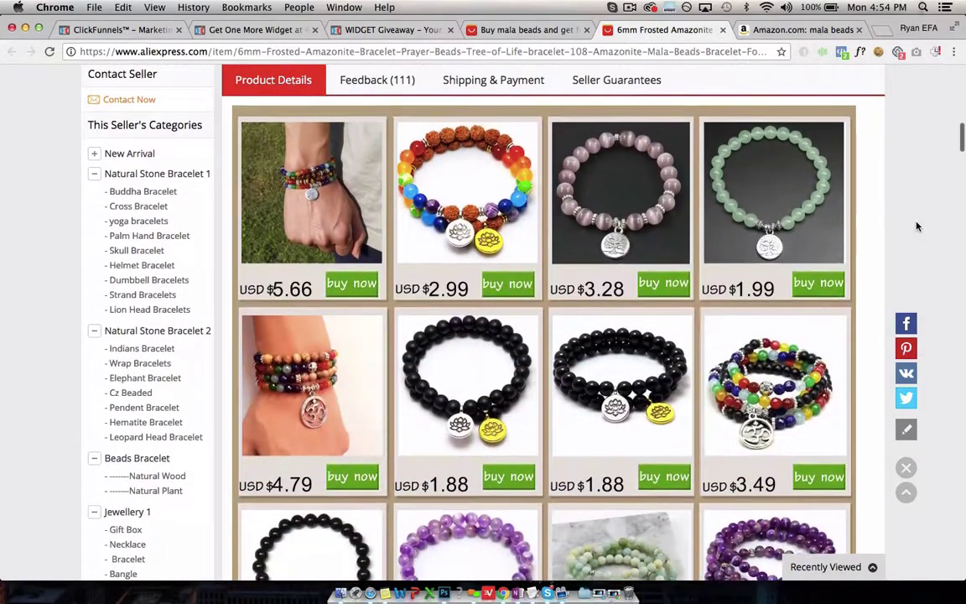
pyautogui.scroll(-1, 916, 226)
pyautogui.scroll(-6, 916, 226)
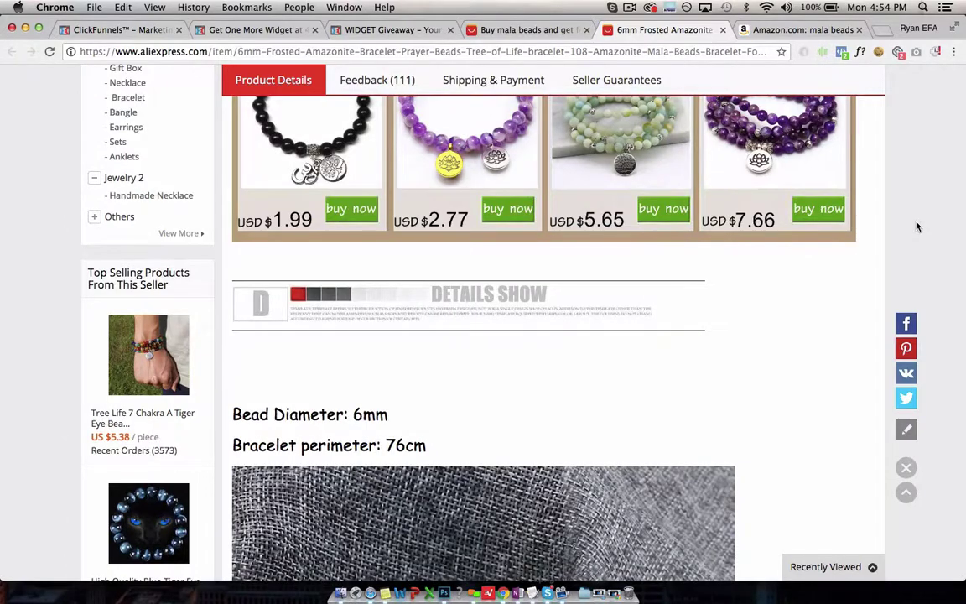
pyautogui.scroll(-3, 916, 227)
pyautogui.scroll(-5, 917, 227)
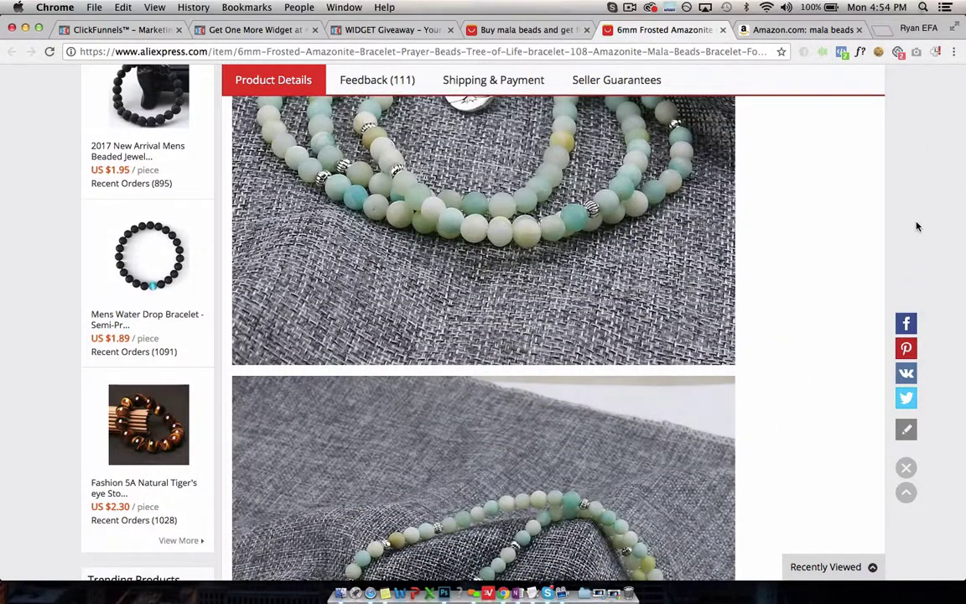
pyautogui.scroll(-3, 916, 226)
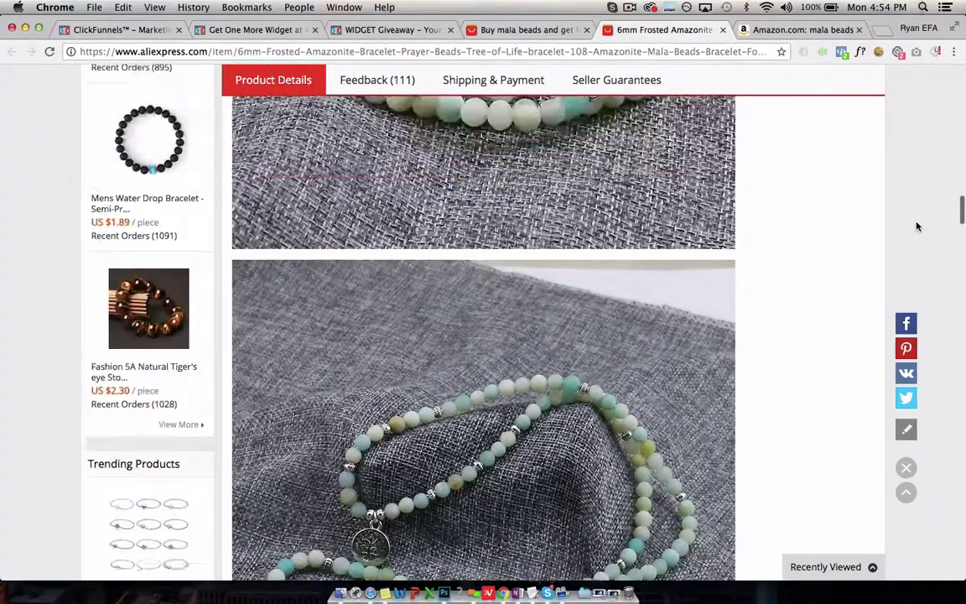
# - Go back to the start of the Amazonite bracelet listing and review its title, discount price and shipping cost
pyautogui.scroll(7, 917, 227)
pyautogui.scroll(6, 917, 226)
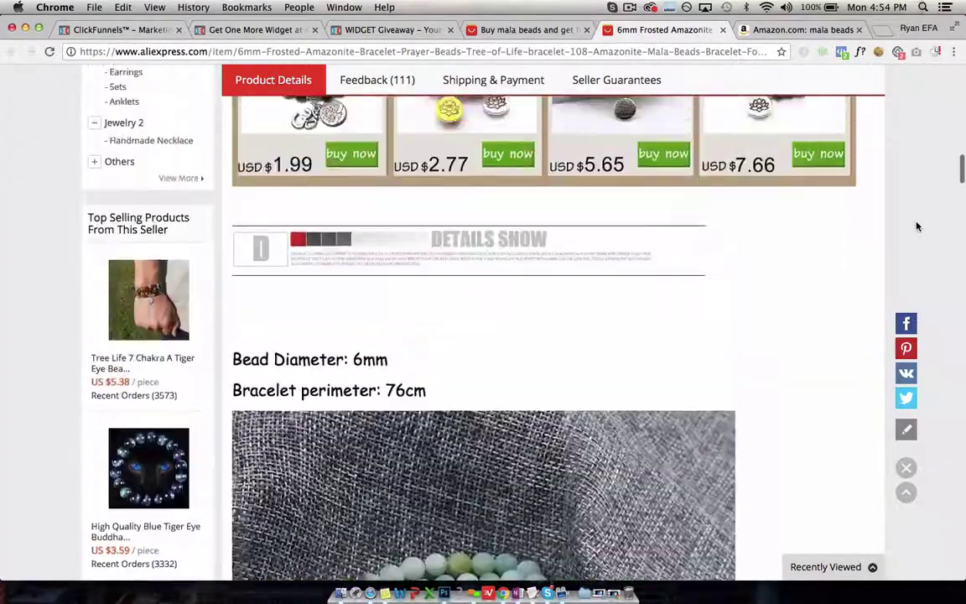
pyautogui.scroll(15, 916, 226)
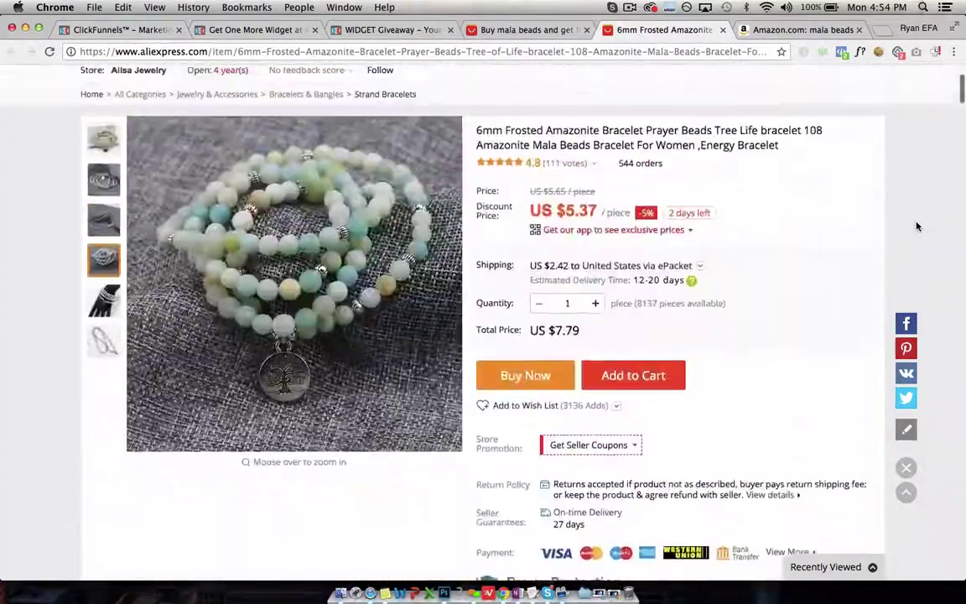
pyautogui.scroll(4, 917, 227)
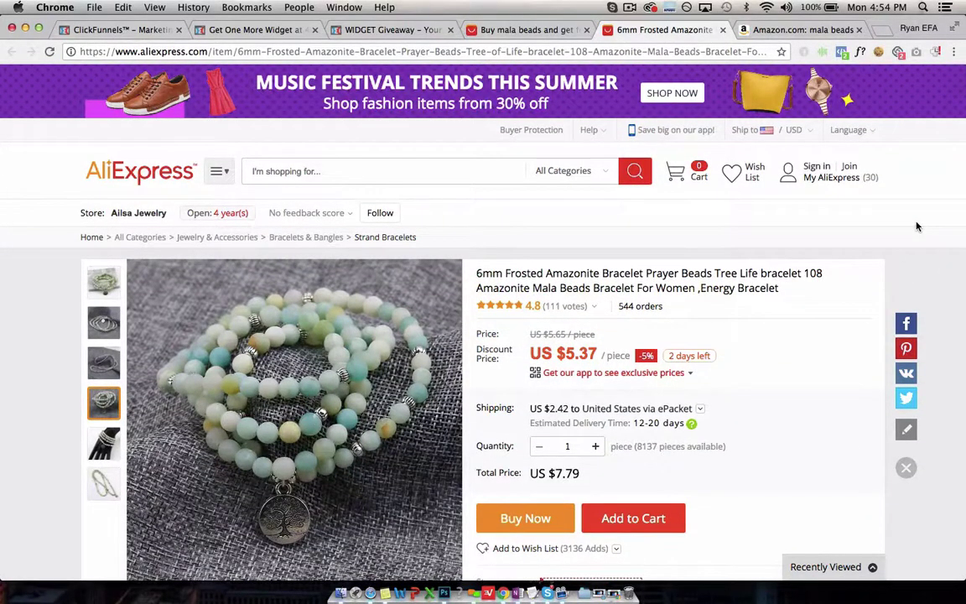
pyautogui.scroll(-2, 916, 226)
pyautogui.scroll(-1, 916, 226)
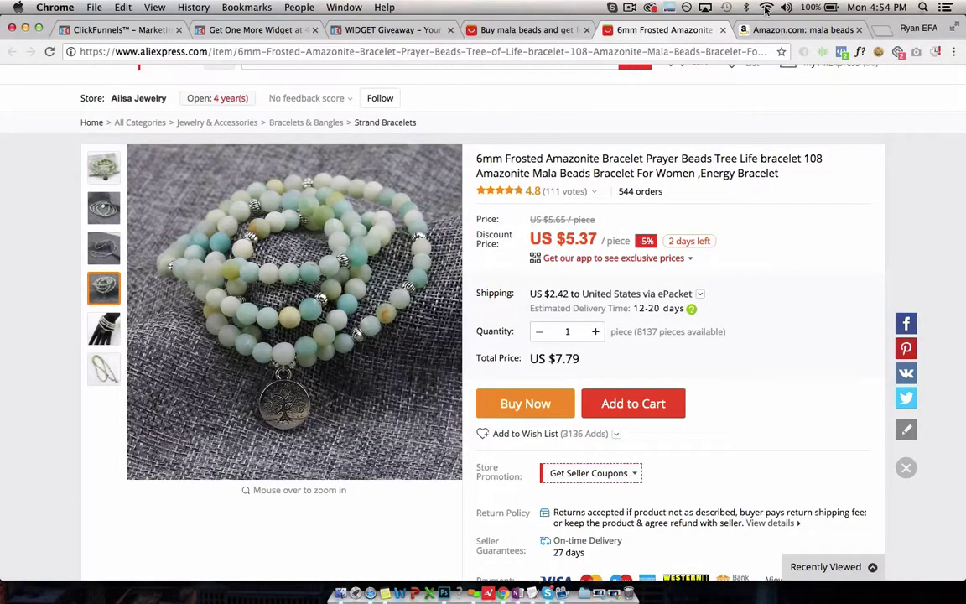
pyautogui.click(627, 9)
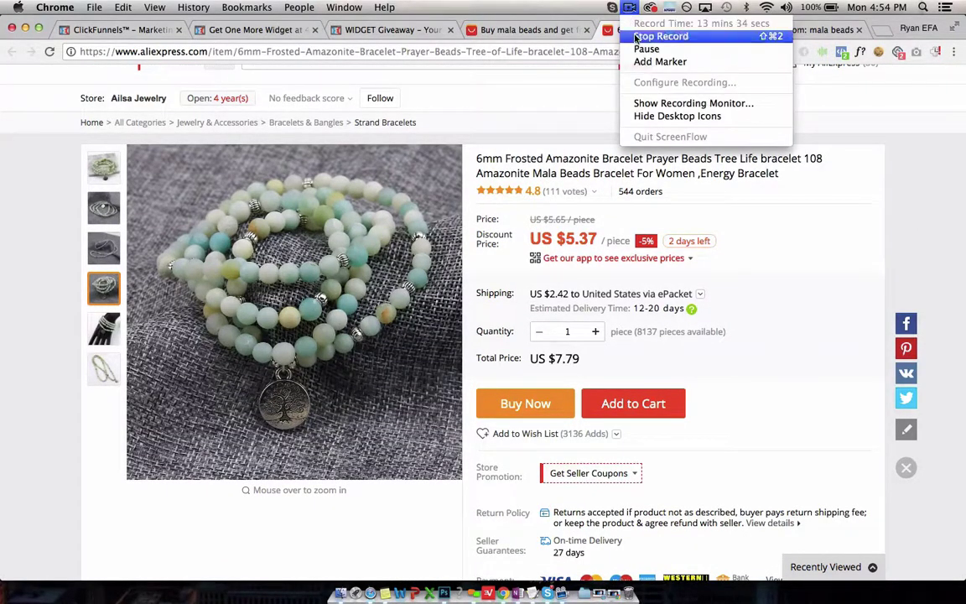